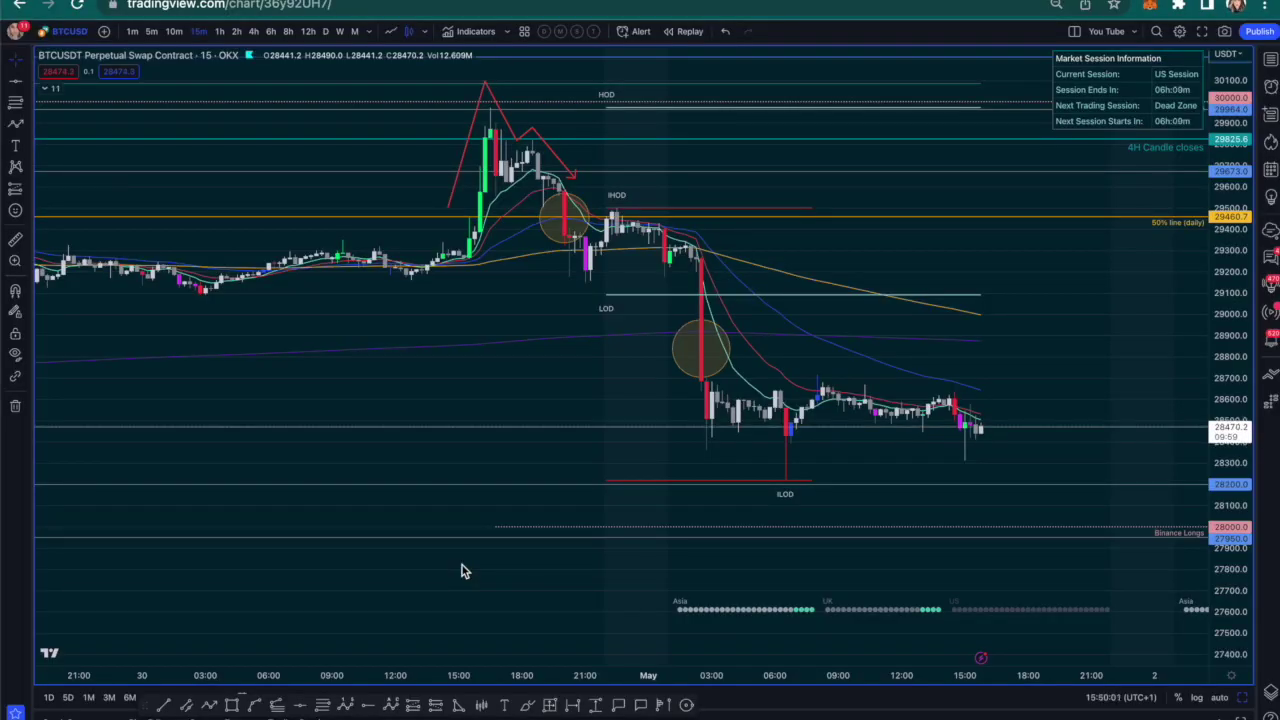
# - Pan and compress the 15-minute BTCUSD chart until the whole 29–30 April weekend is visible
pyautogui.moveTo(1066, 286); pyautogui.dragTo(987, 320)
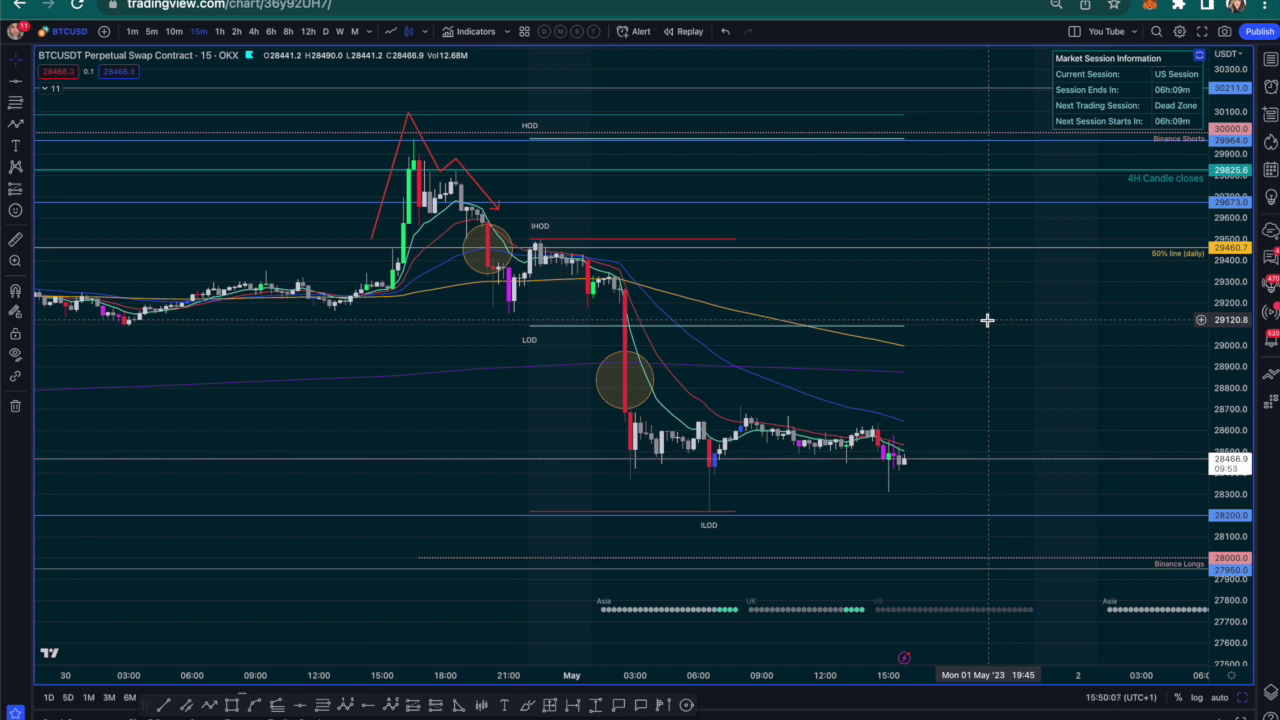
pyautogui.moveTo(988, 320); pyautogui.dragTo(994, 292)
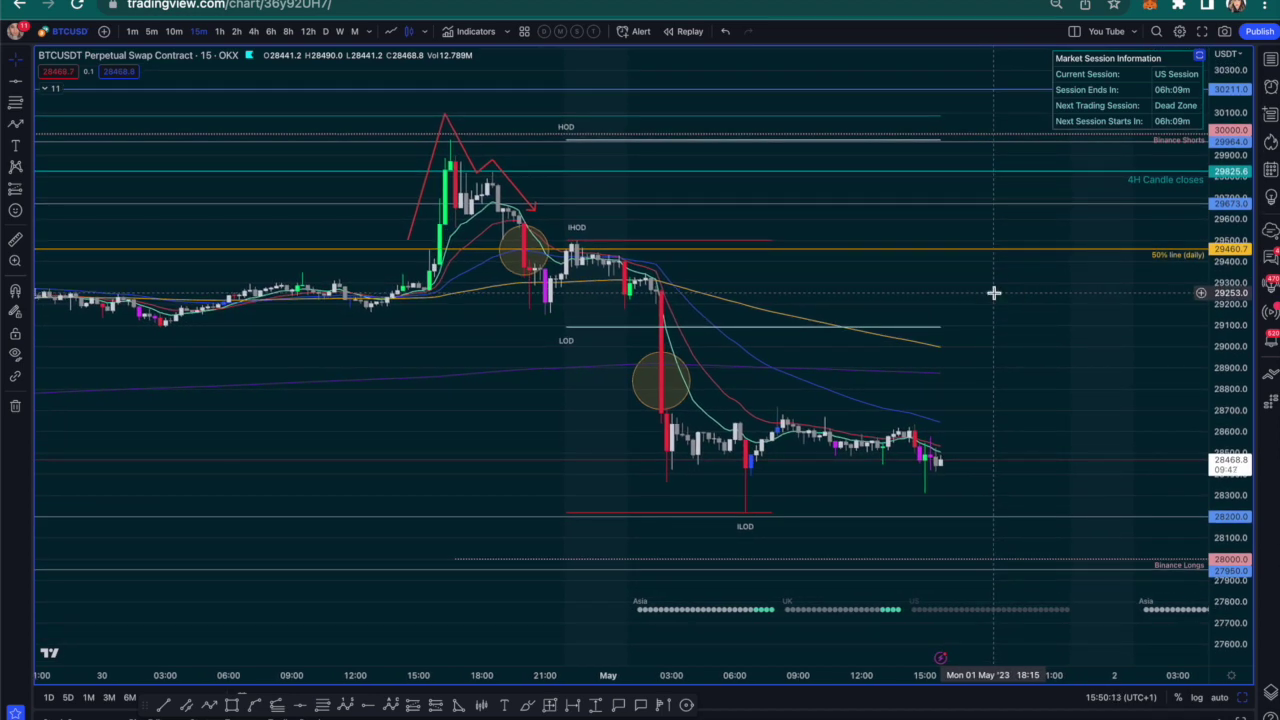
pyautogui.moveTo(994, 292); pyautogui.dragTo(920, 303)
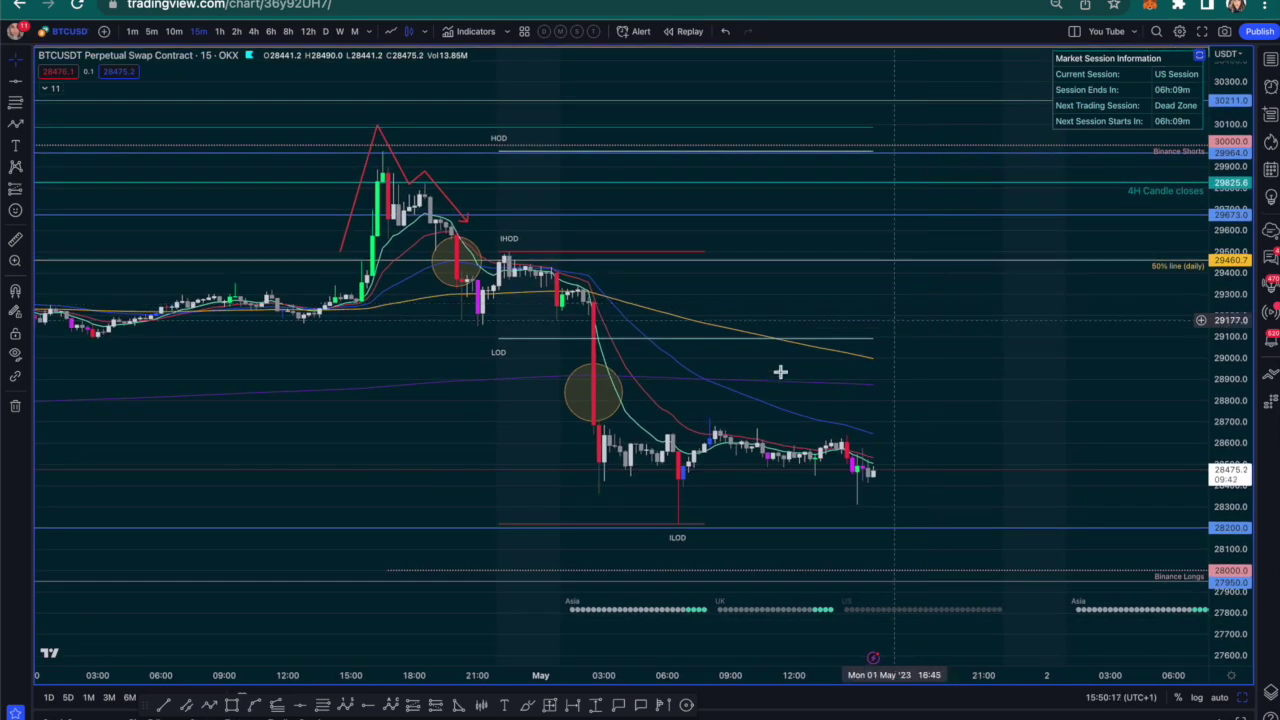
pyautogui.moveTo(331, 437); pyautogui.dragTo(412, 448)
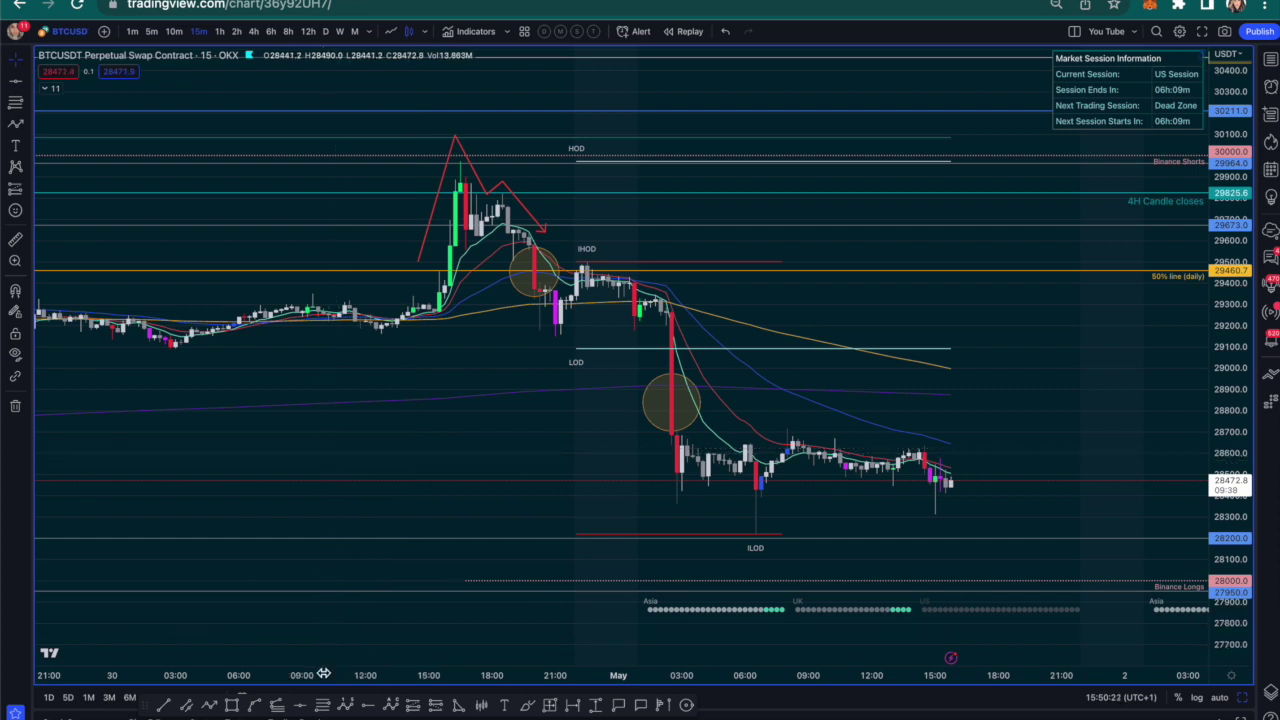
pyautogui.moveTo(318, 681); pyautogui.dragTo(531, 697)
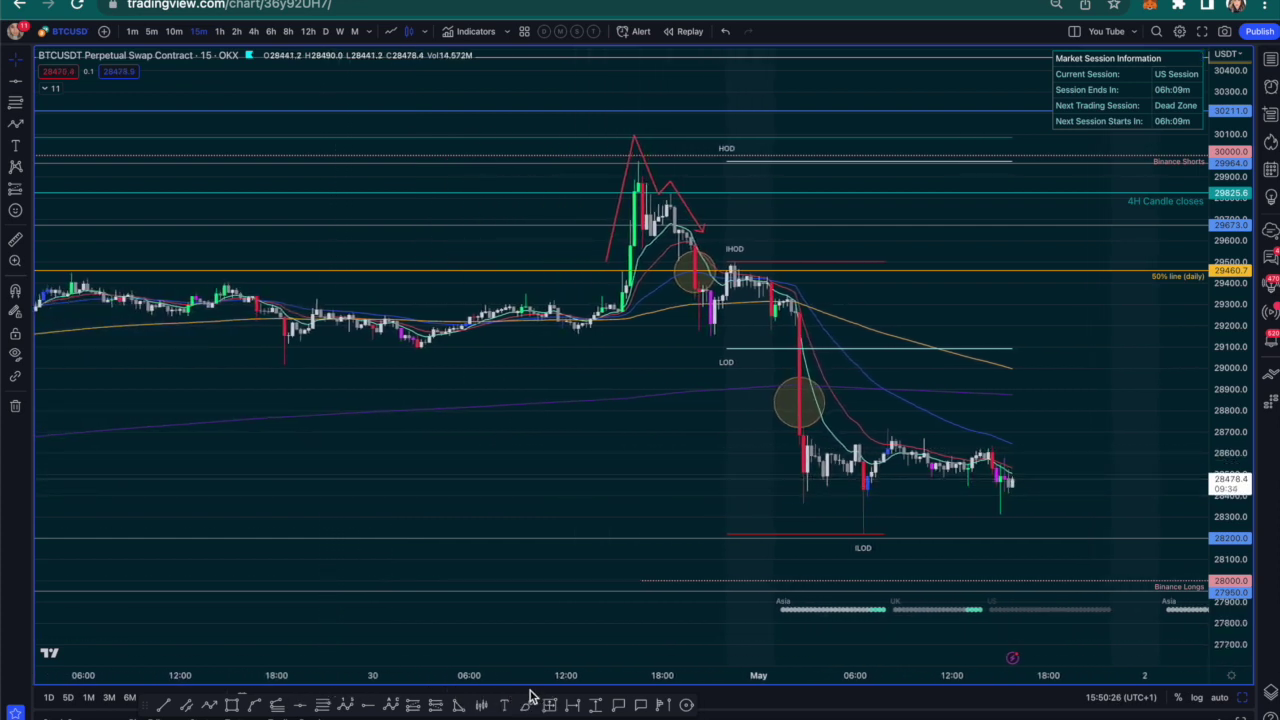
pyautogui.moveTo(134, 374); pyautogui.dragTo(307, 392)
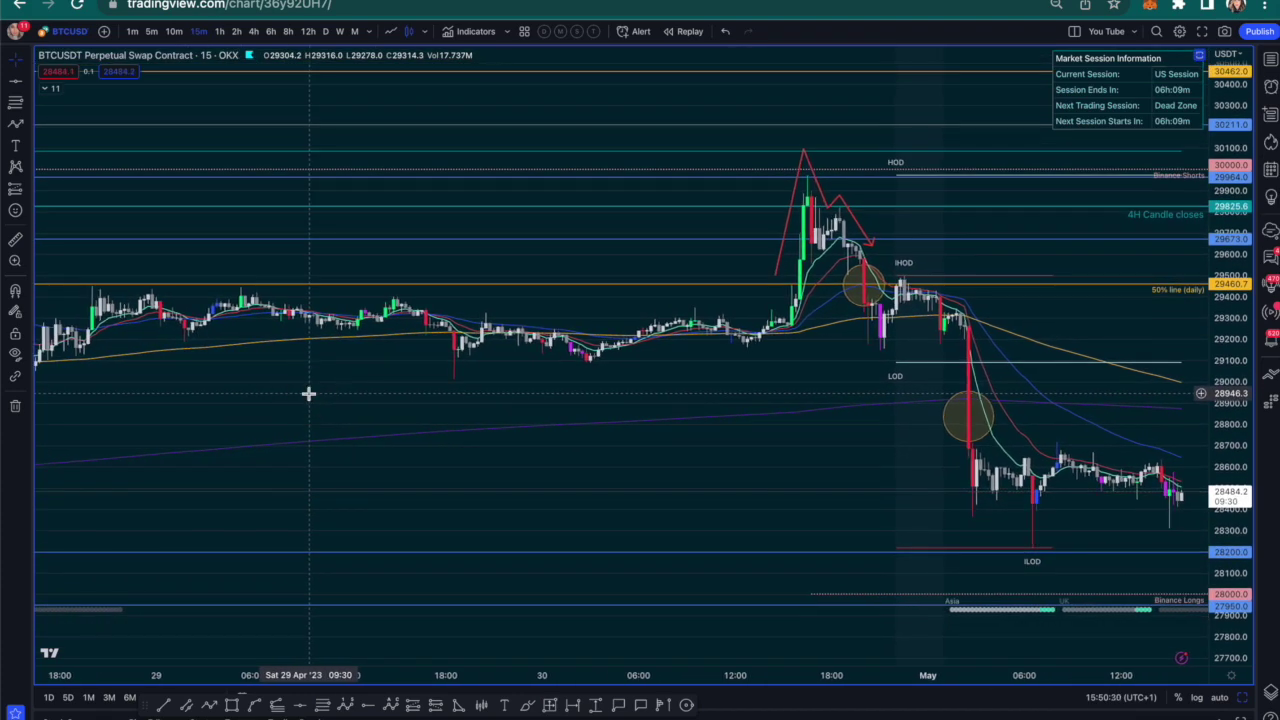
pyautogui.moveTo(328, 677); pyautogui.dragTo(474, 697)
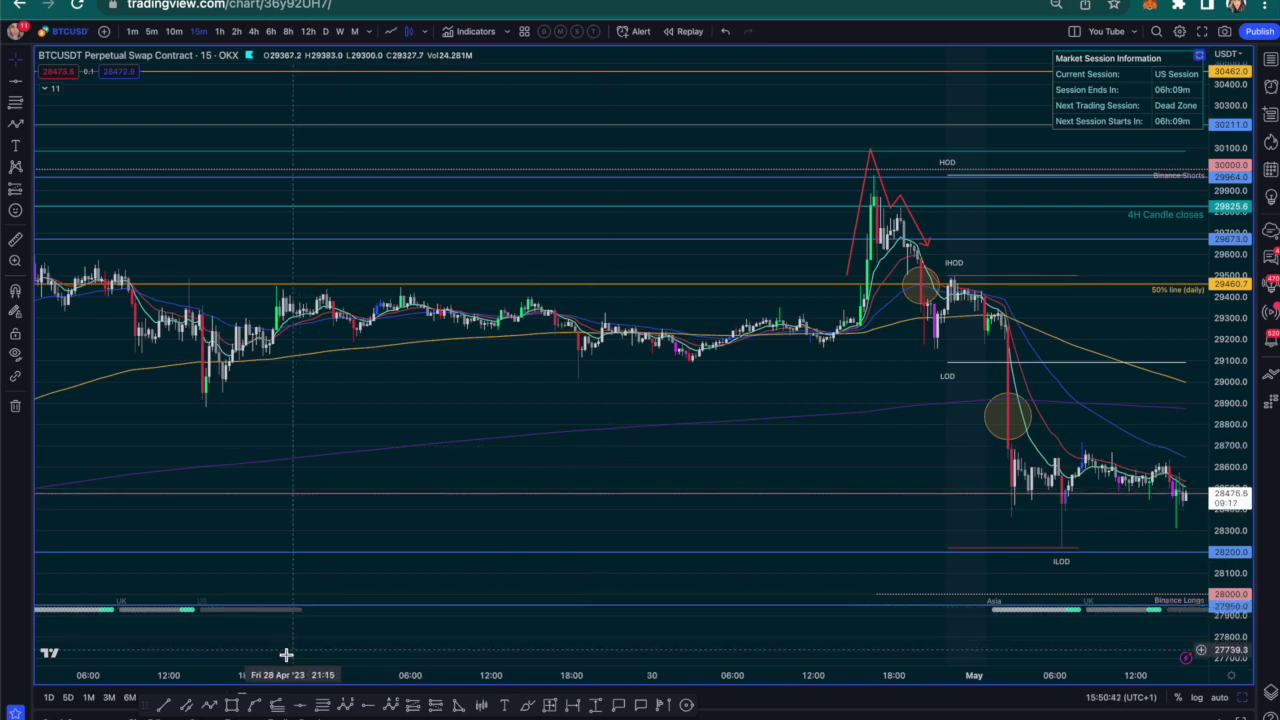
# - Draw a rectangle over the 29–30 April weekend range and apply the saved Weekend Trap template
pyautogui.click(231, 705)
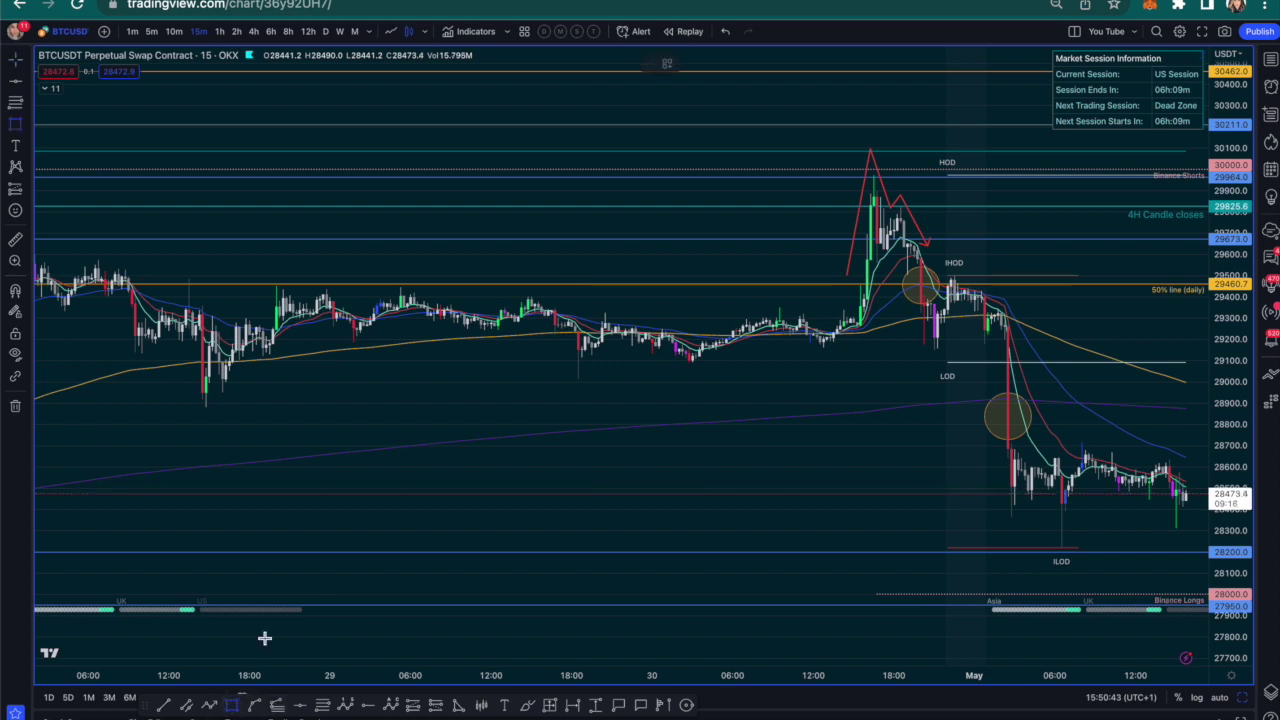
pyautogui.click(303, 361)
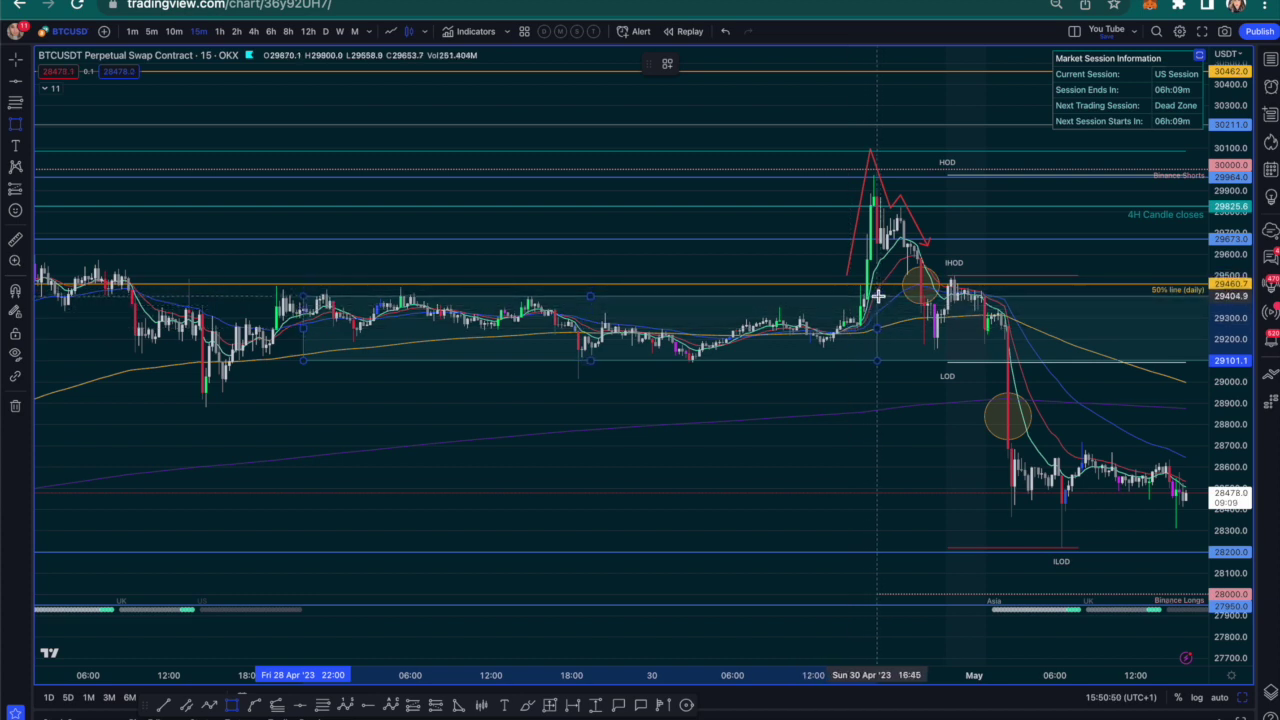
pyautogui.click(878, 296)
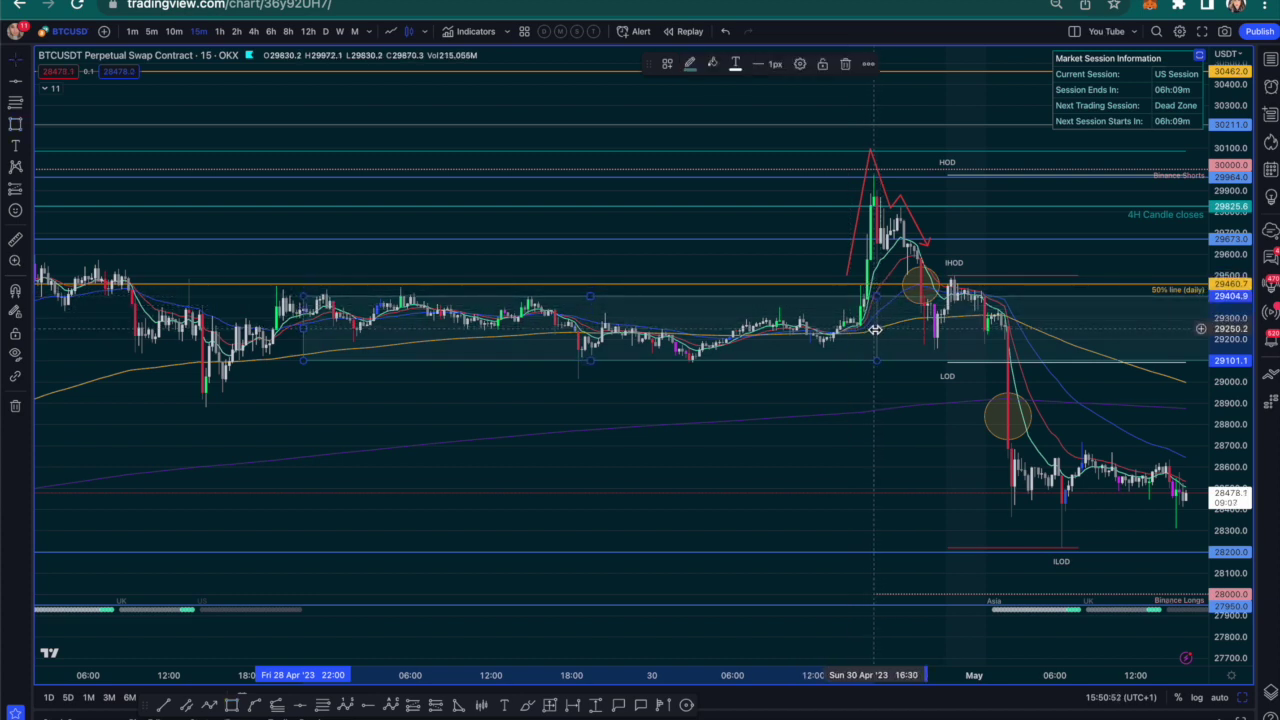
pyautogui.moveTo(886, 329); pyautogui.dragTo(944, 329)
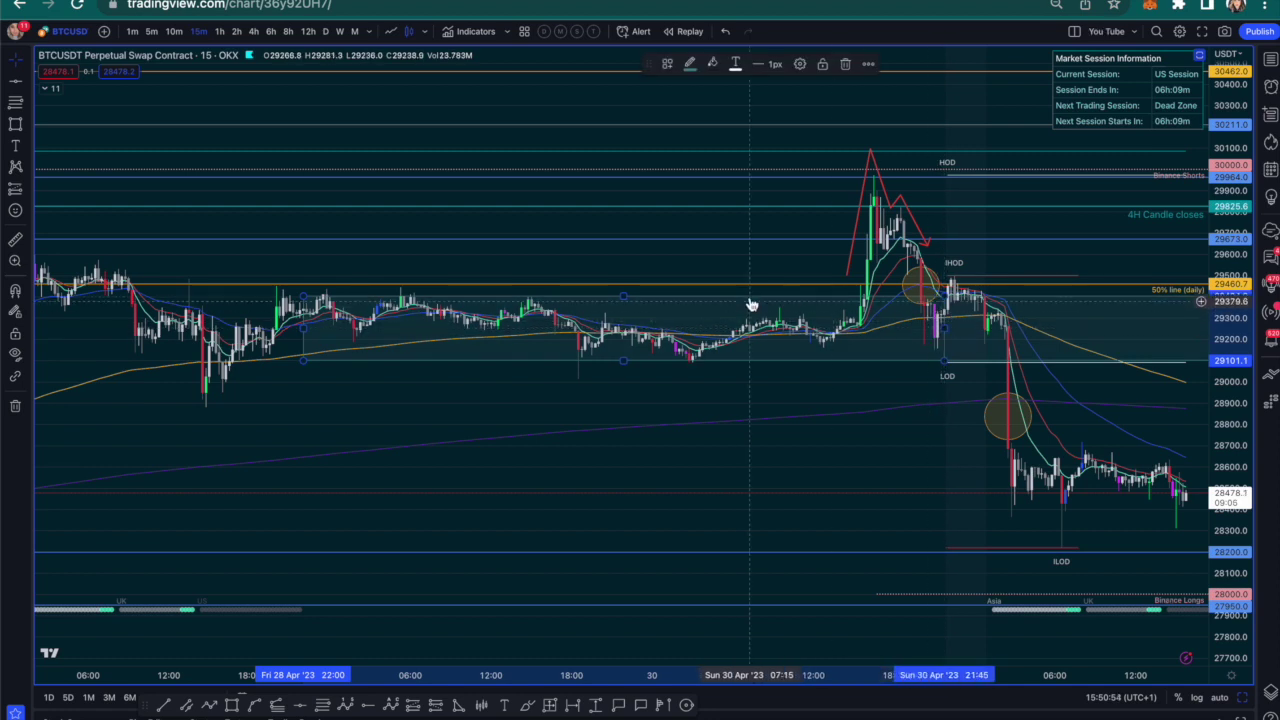
pyautogui.click(667, 63)
pyautogui.click(680, 83)
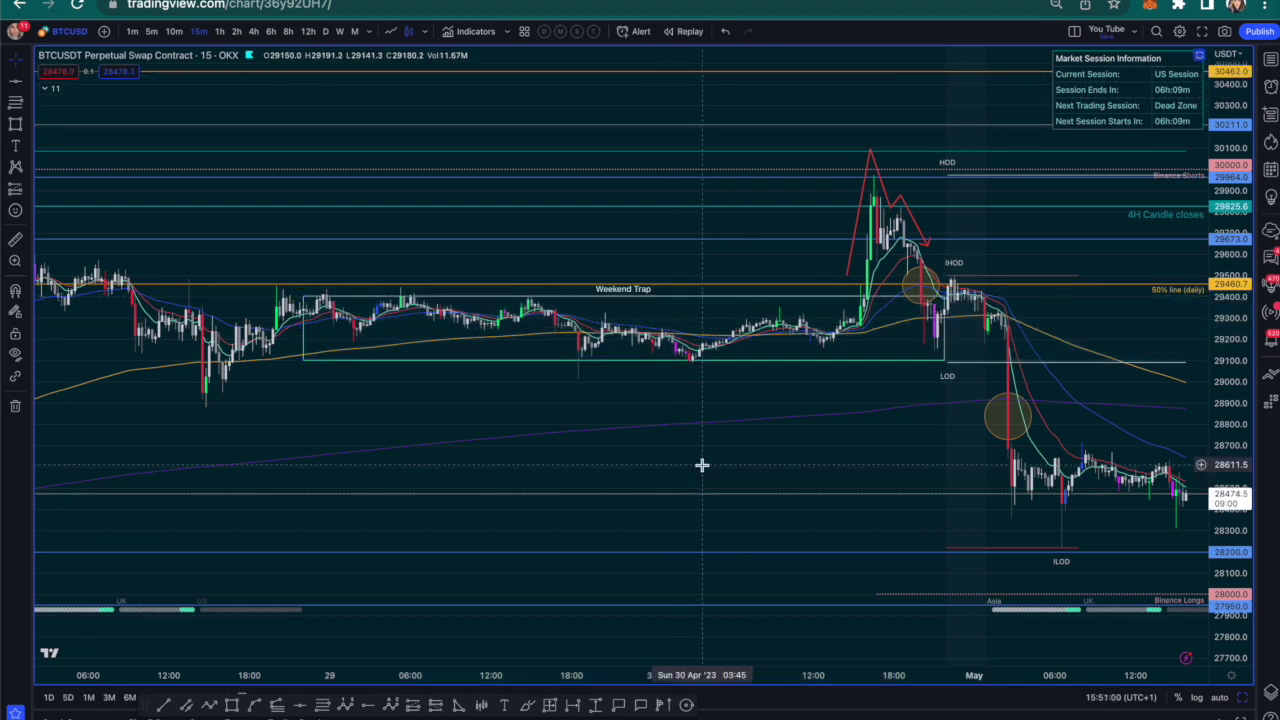
pyautogui.click(632, 432)
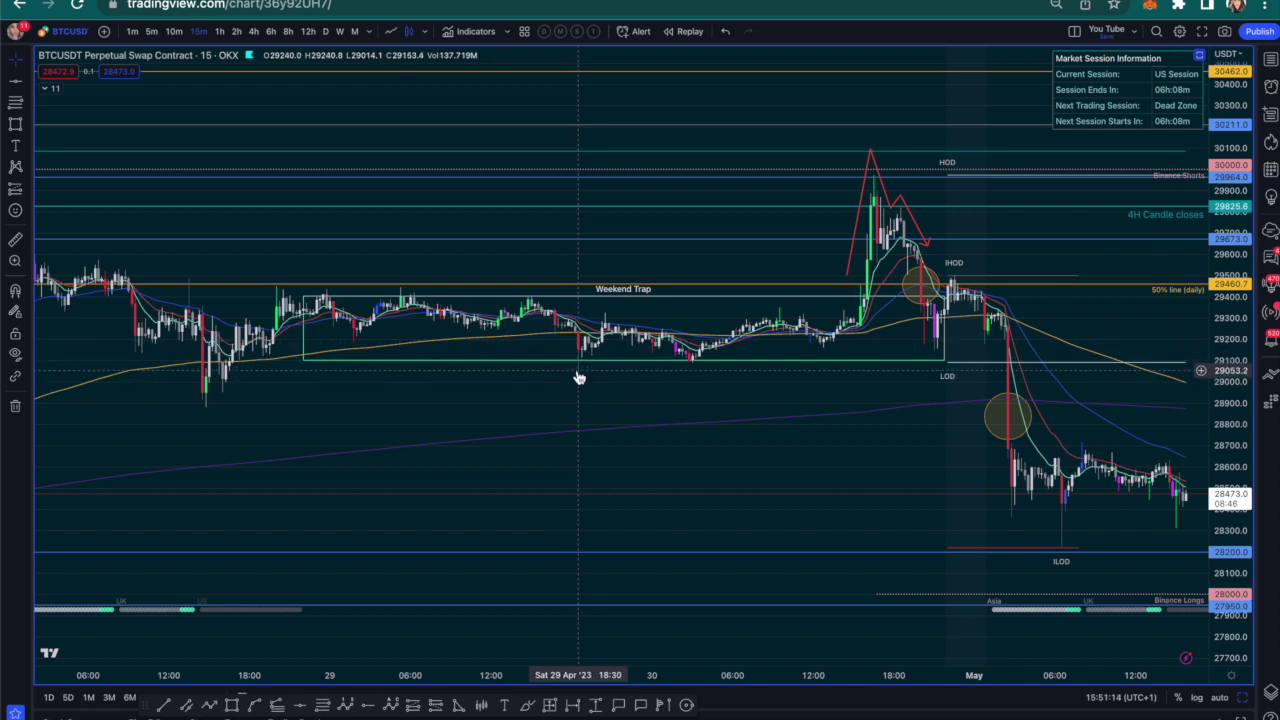
pyautogui.moveTo(692, 677); pyautogui.dragTo(646, 672)
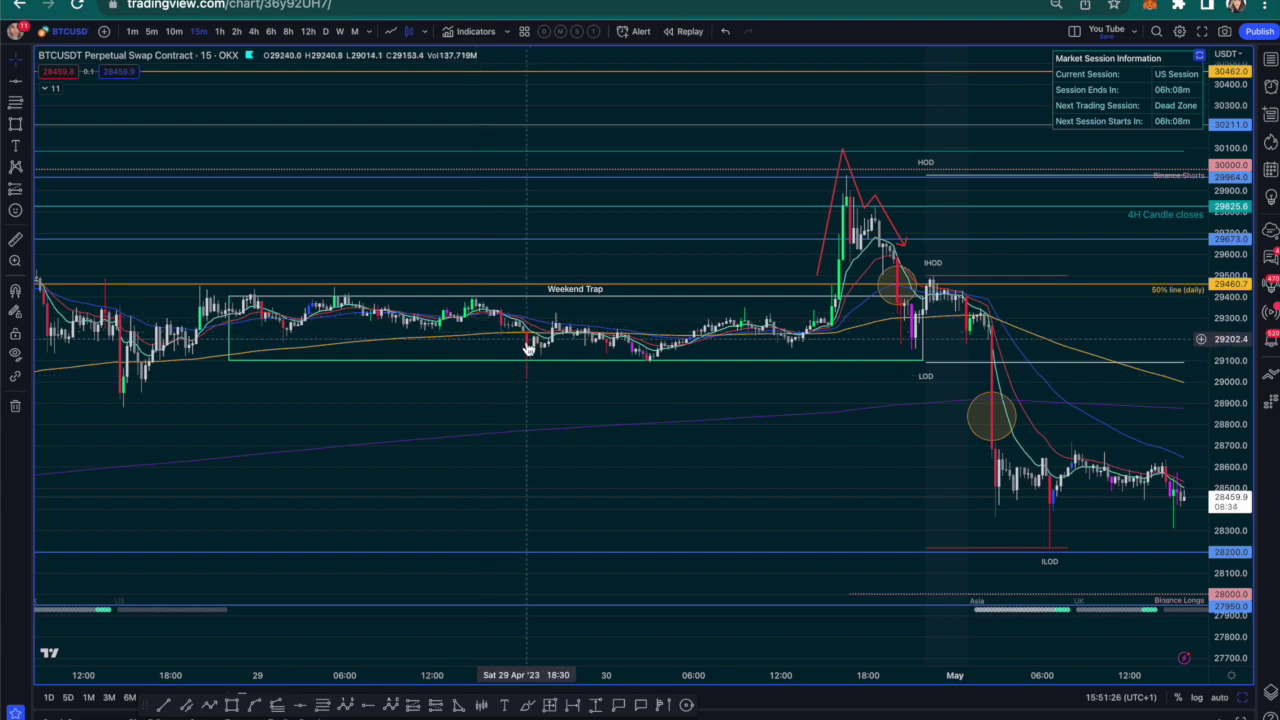
pyautogui.moveTo(514, 408); pyautogui.dragTo(561, 388)
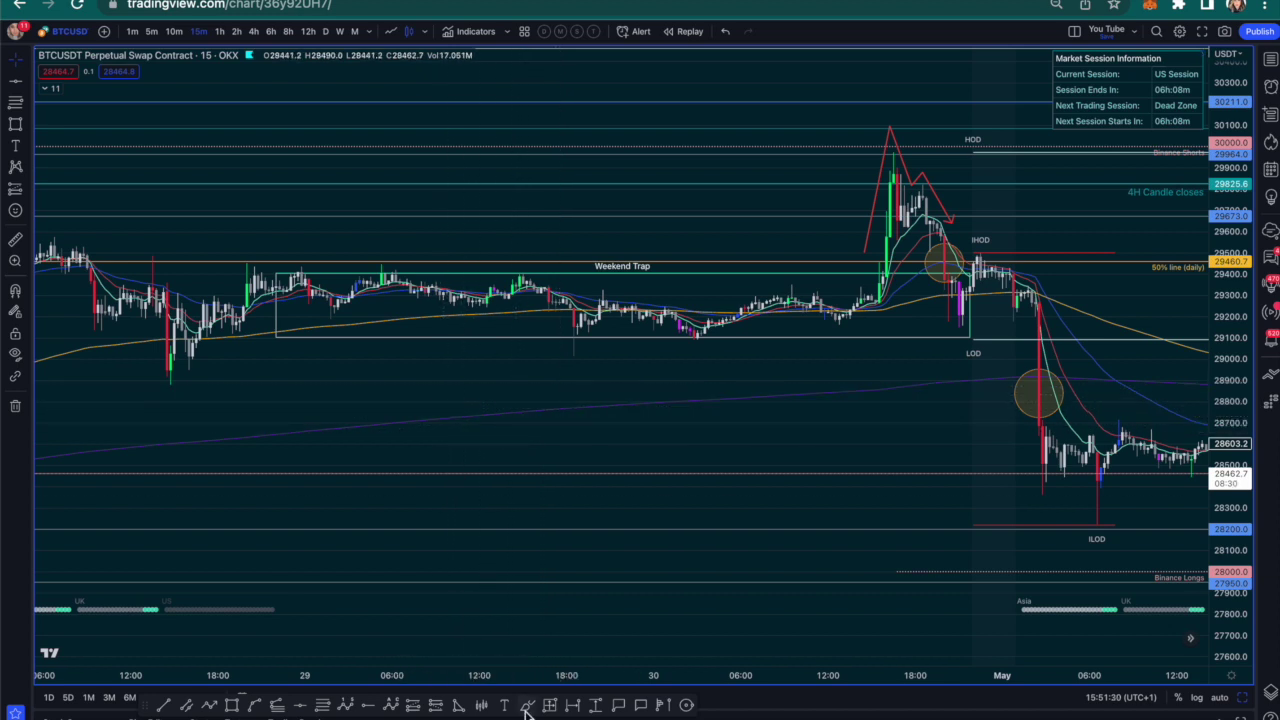
pyautogui.moveTo(549, 680); pyautogui.dragTo(517, 686)
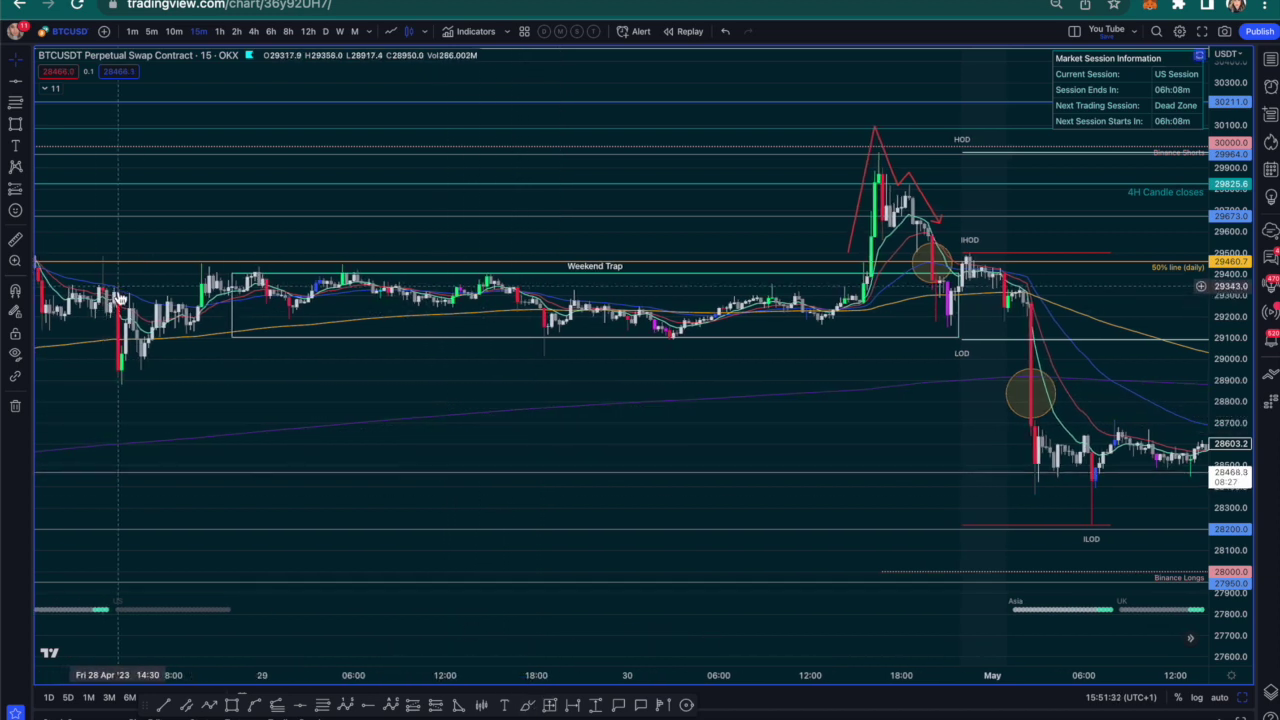
pyautogui.moveTo(451, 369); pyautogui.dragTo(468, 394)
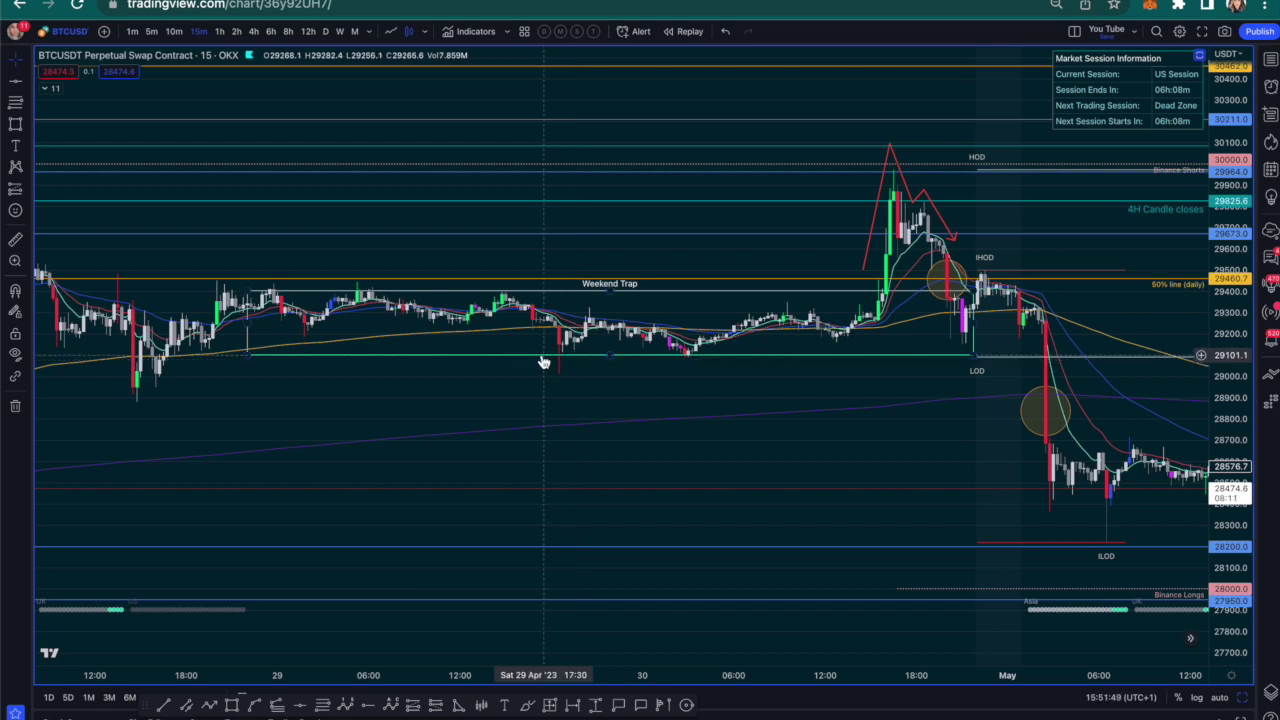
pyautogui.click(296, 707)
pyautogui.click(292, 321)
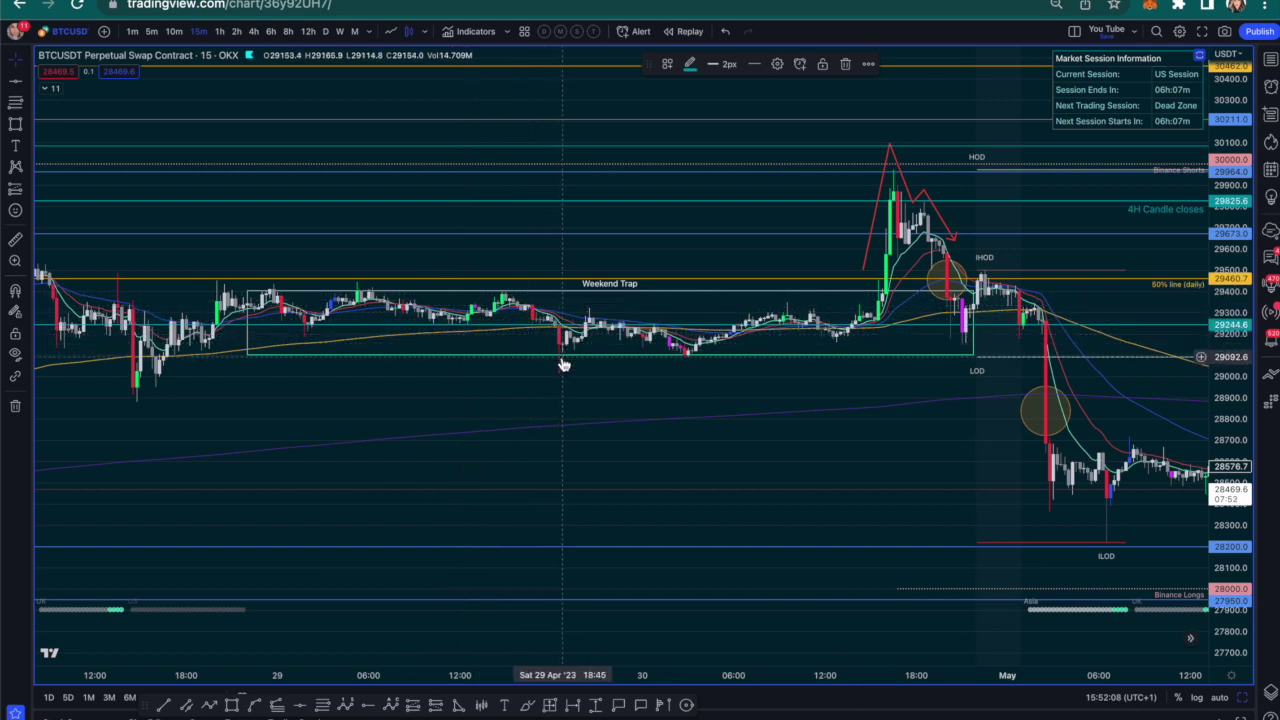
pyautogui.moveTo(494, 330); pyautogui.dragTo(494, 402)
pyautogui.press('Delete')
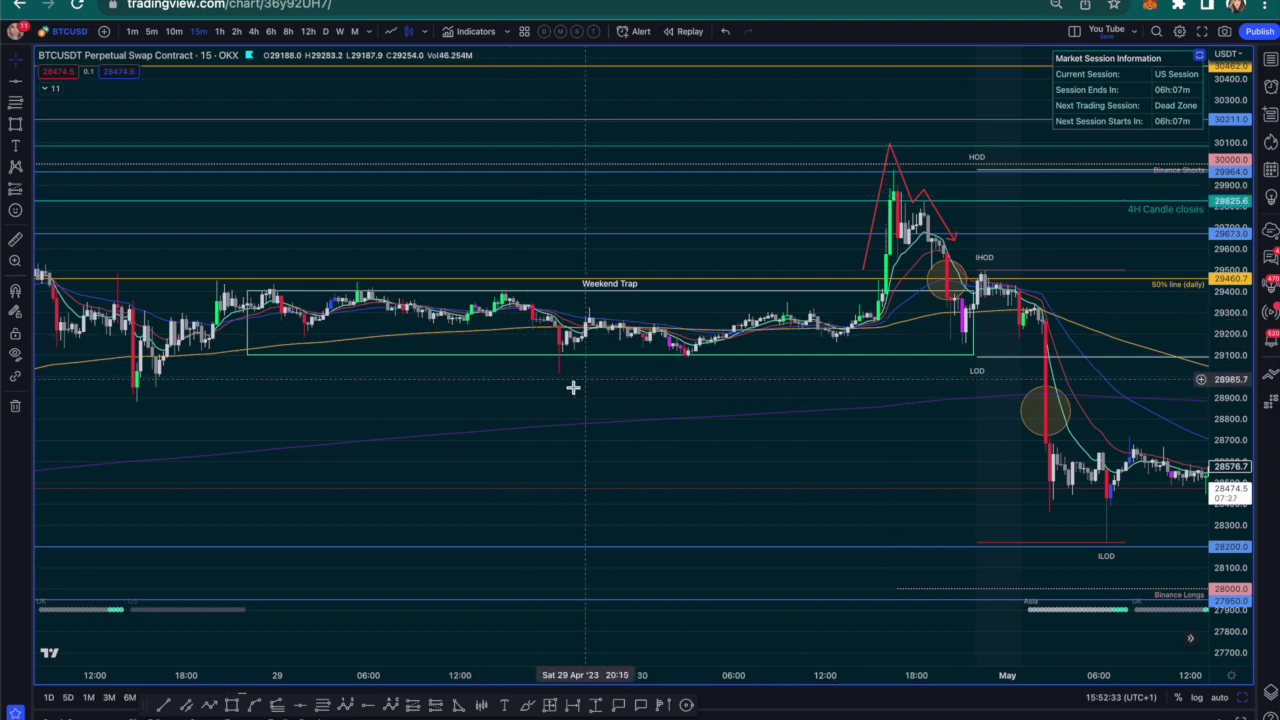
pyautogui.moveTo(694, 388); pyautogui.dragTo(646, 423)
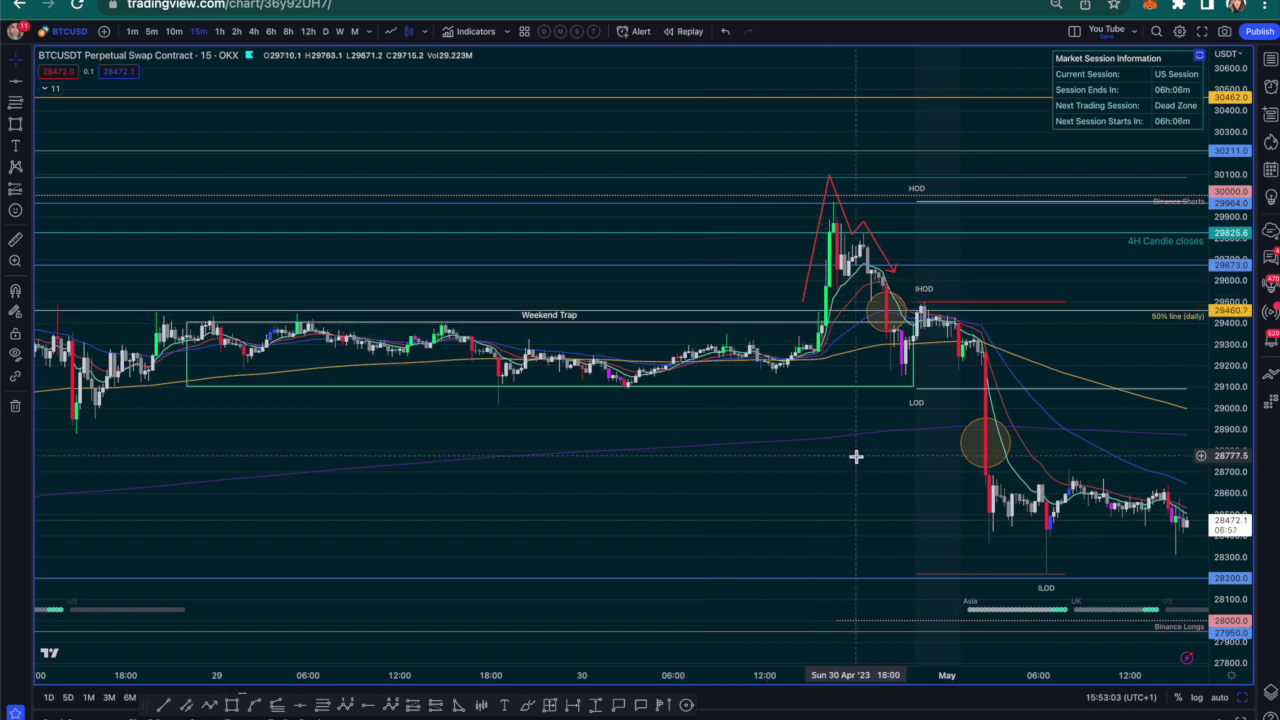
pyautogui.moveTo(866, 463); pyautogui.dragTo(857, 466)
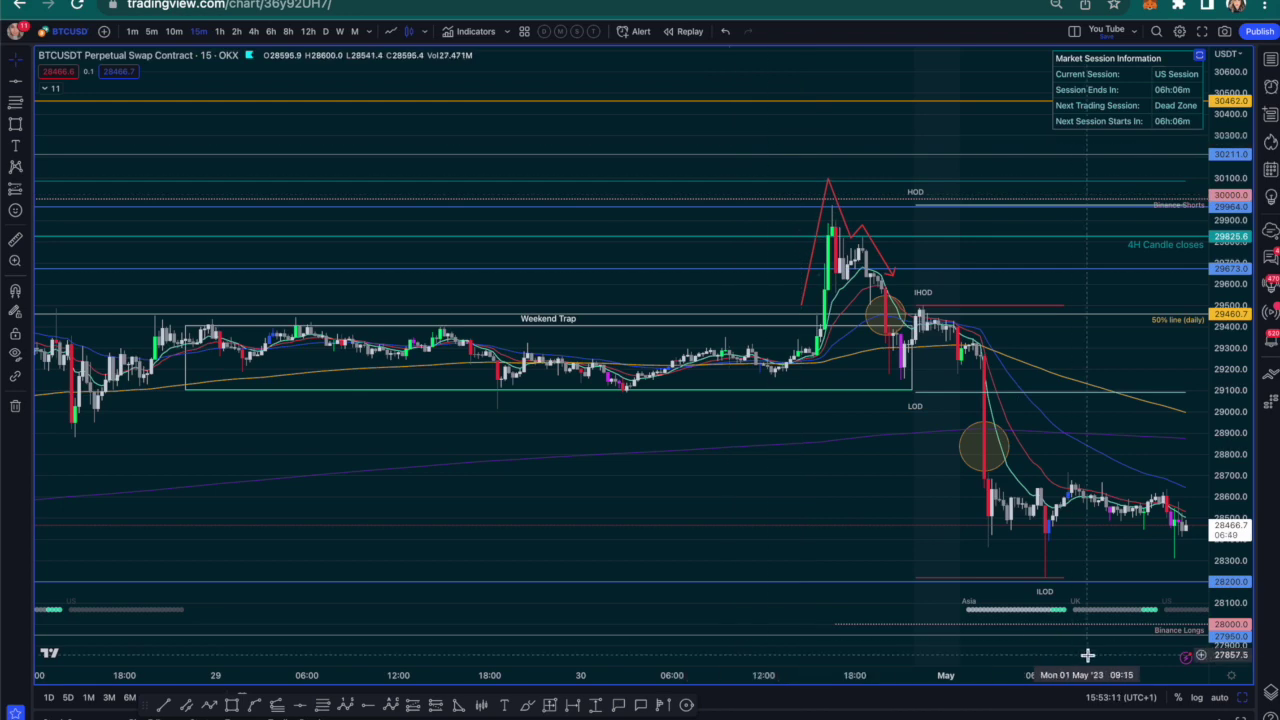
pyautogui.moveTo(830, 496); pyautogui.dragTo(767, 478)
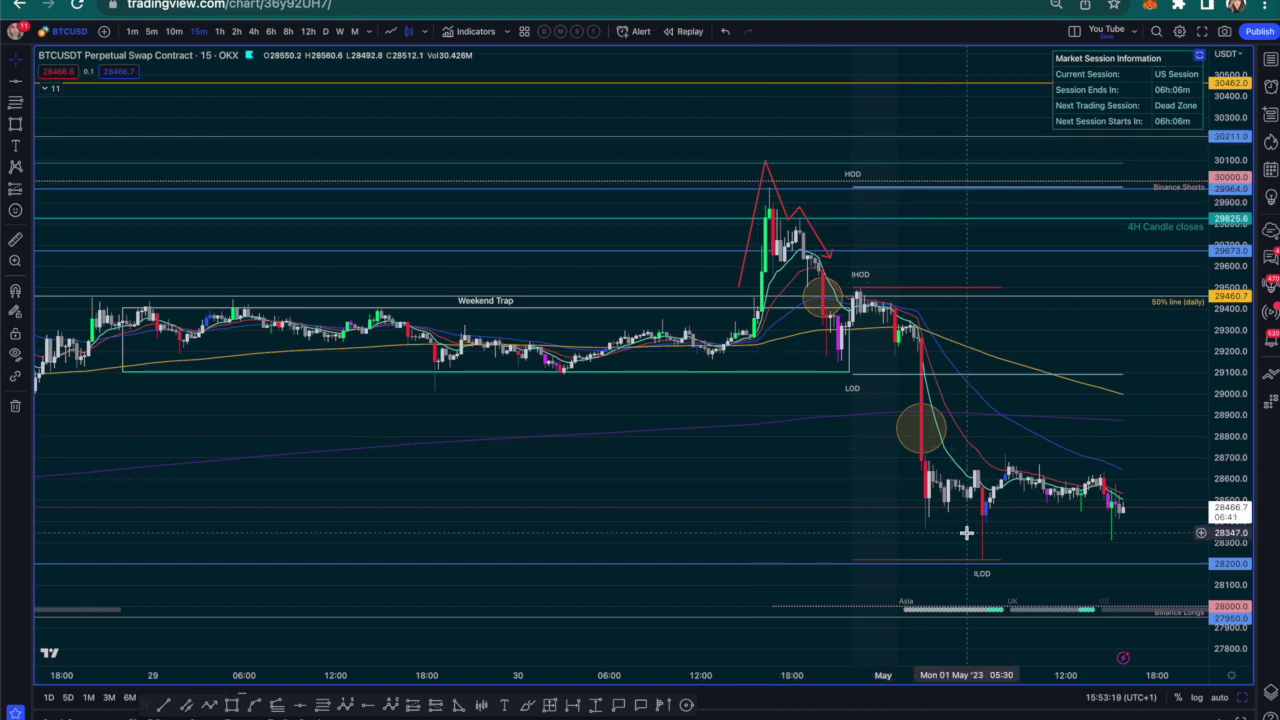
pyautogui.moveTo(1031, 334); pyautogui.dragTo(885, 328)
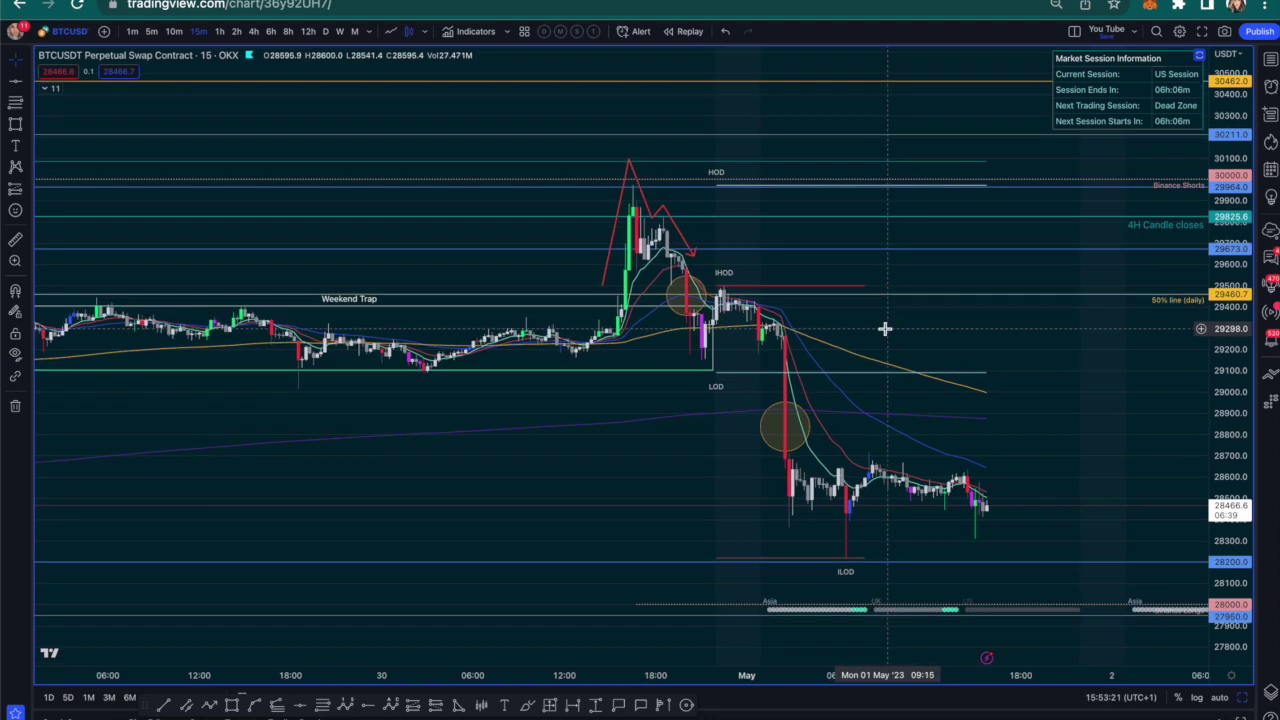
pyautogui.moveTo(851, 679); pyautogui.dragTo(718, 690)
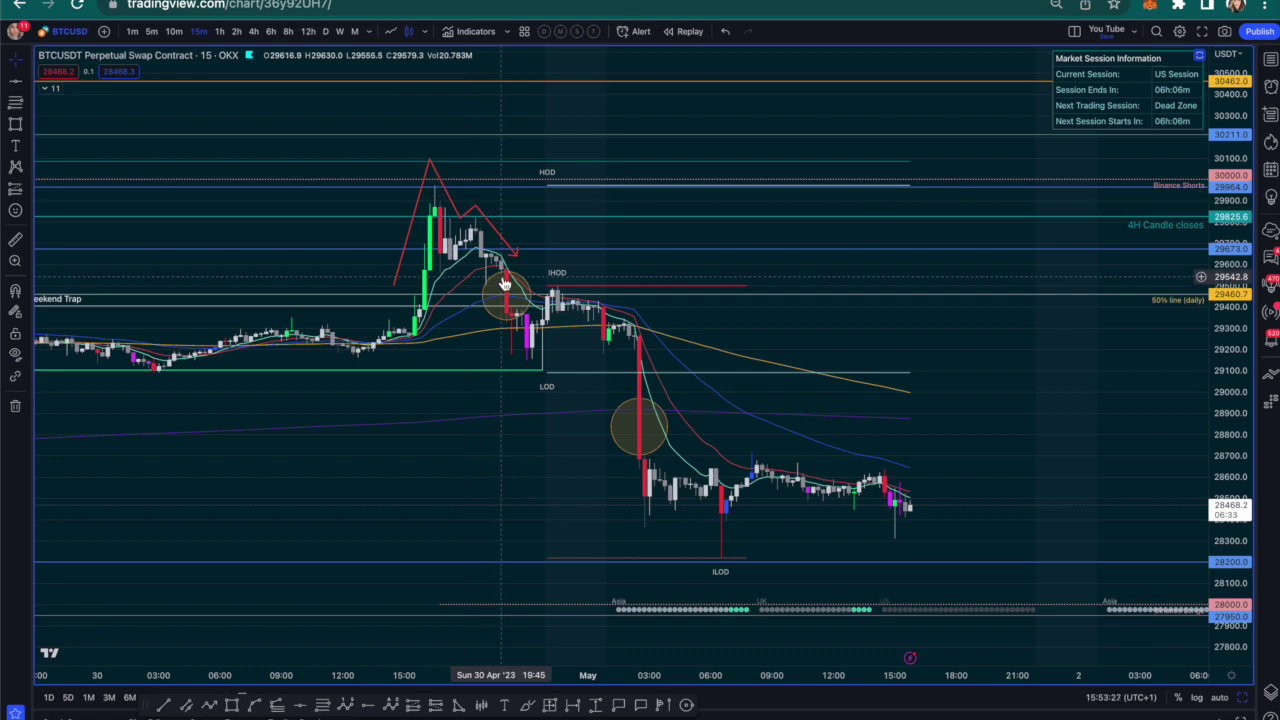
pyautogui.moveTo(663, 234); pyautogui.dragTo(734, 237)
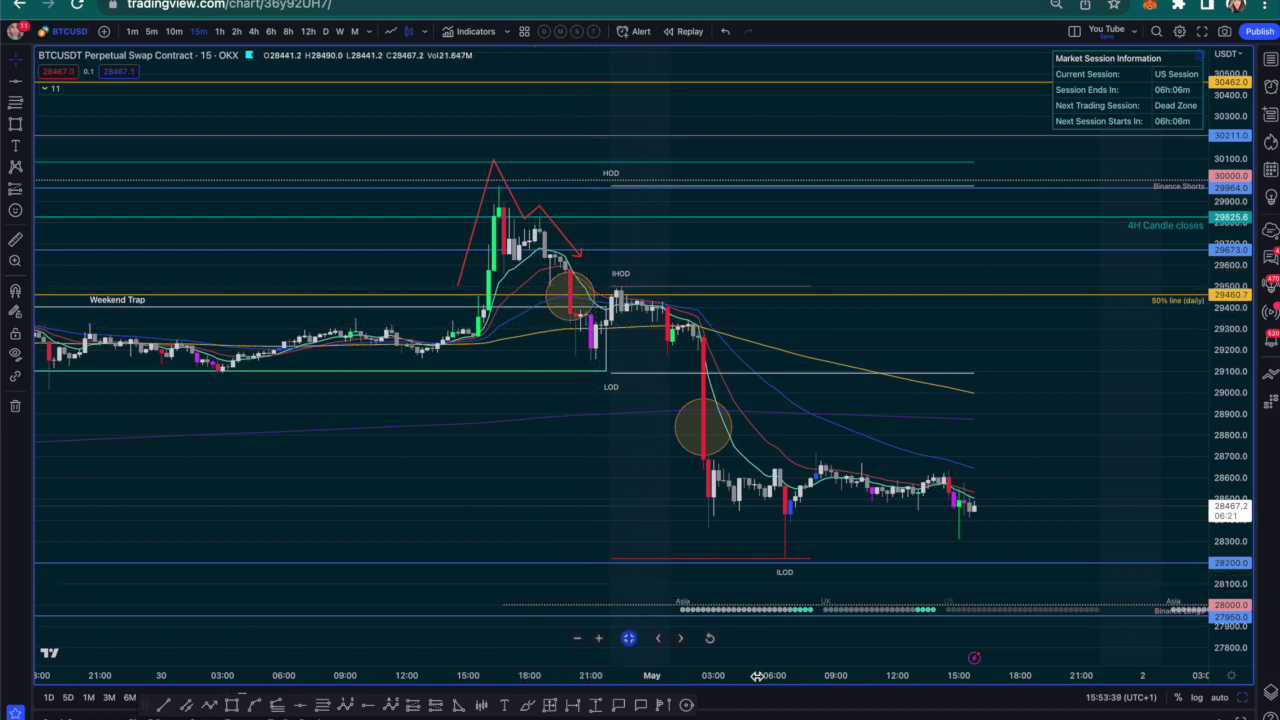
pyautogui.moveTo(1212, 512); pyautogui.dragTo(1212, 470)
pyautogui.moveTo(1035, 676); pyautogui.dragTo(990, 680)
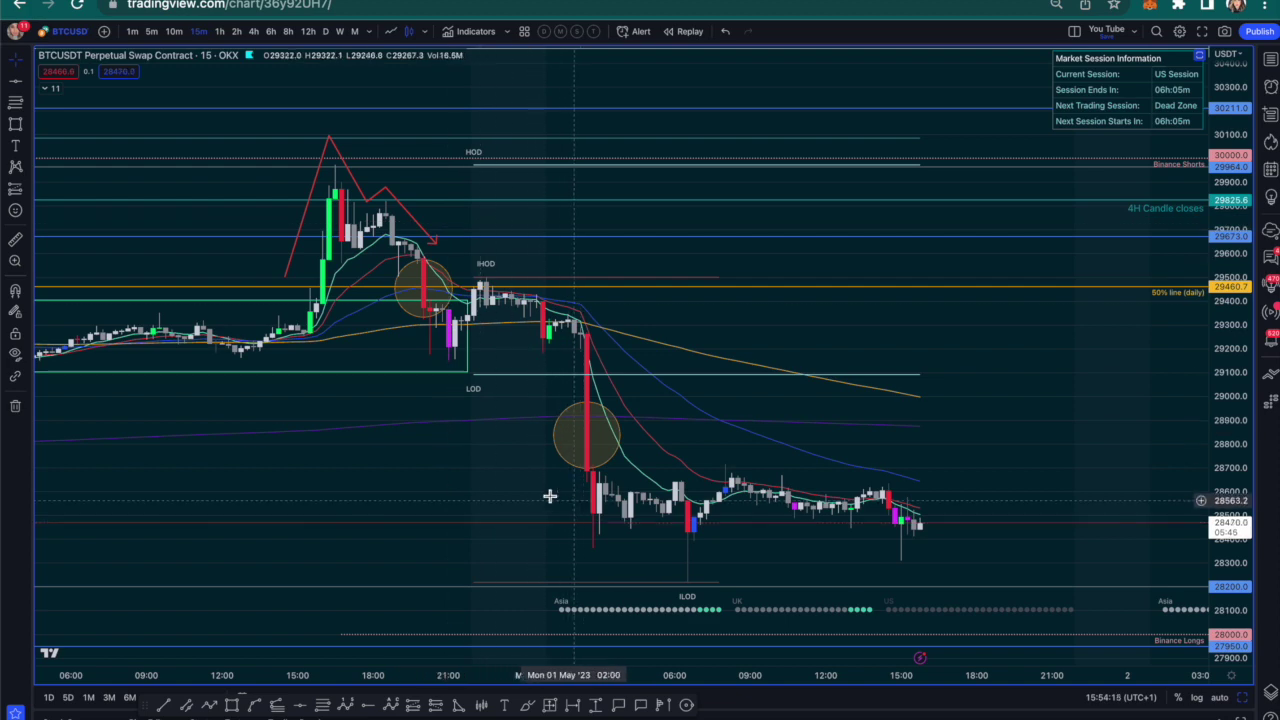
pyautogui.moveTo(506, 494); pyautogui.dragTo(480, 451)
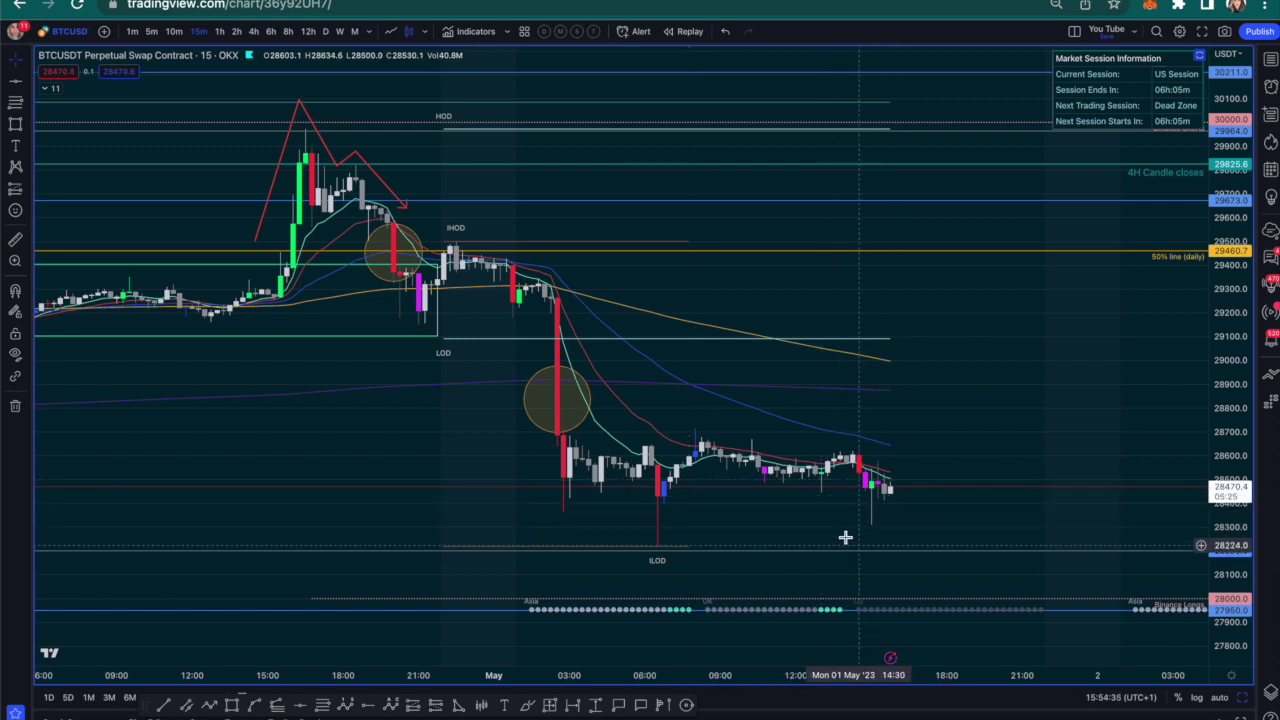
pyautogui.moveTo(974, 451); pyautogui.dragTo(974, 423)
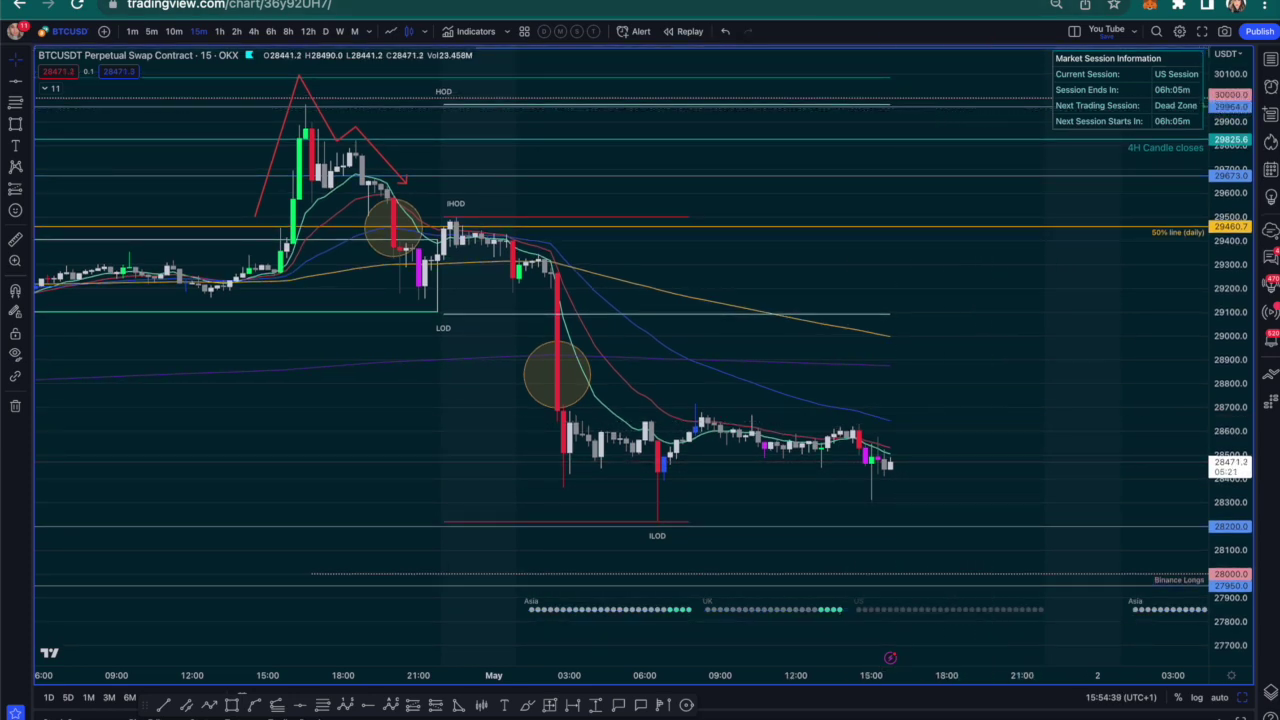
pyautogui.hotkey('ctrl', 'Tab')
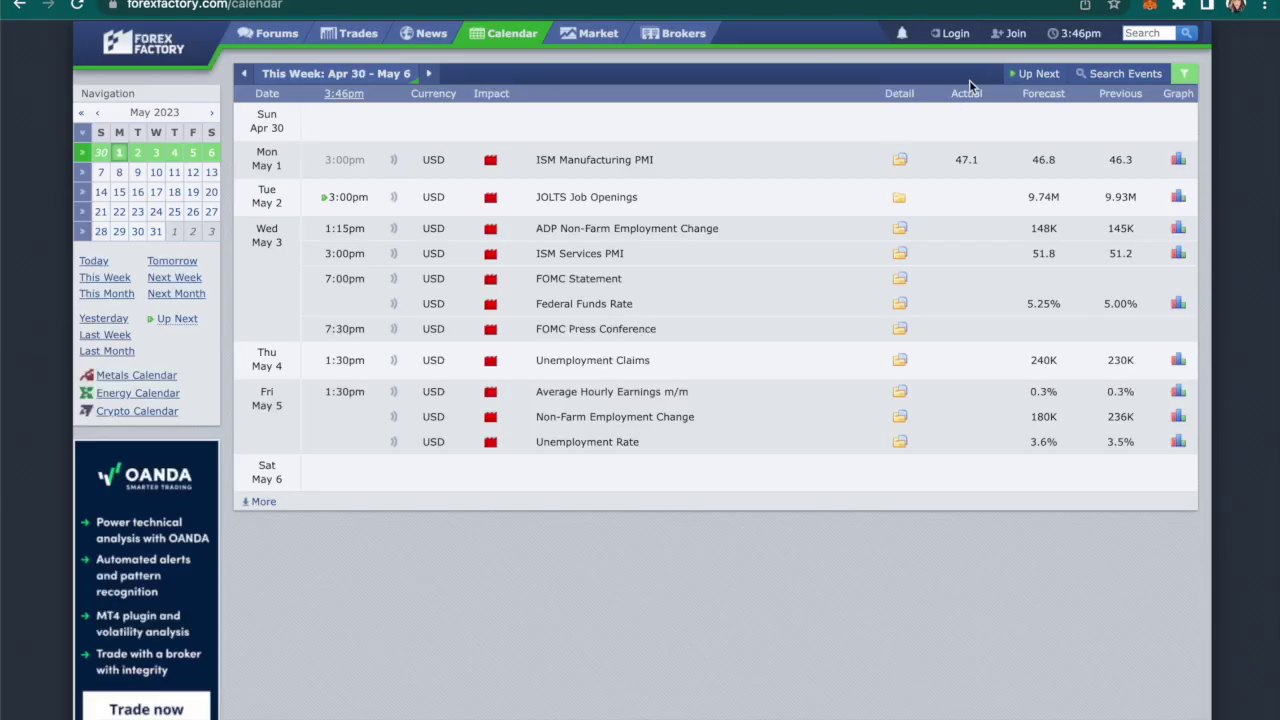
# - Filter the Forex Factory calendar to add bank holidays and EUR/GBP events, then return to TradingView
pyautogui.click(1185, 75)
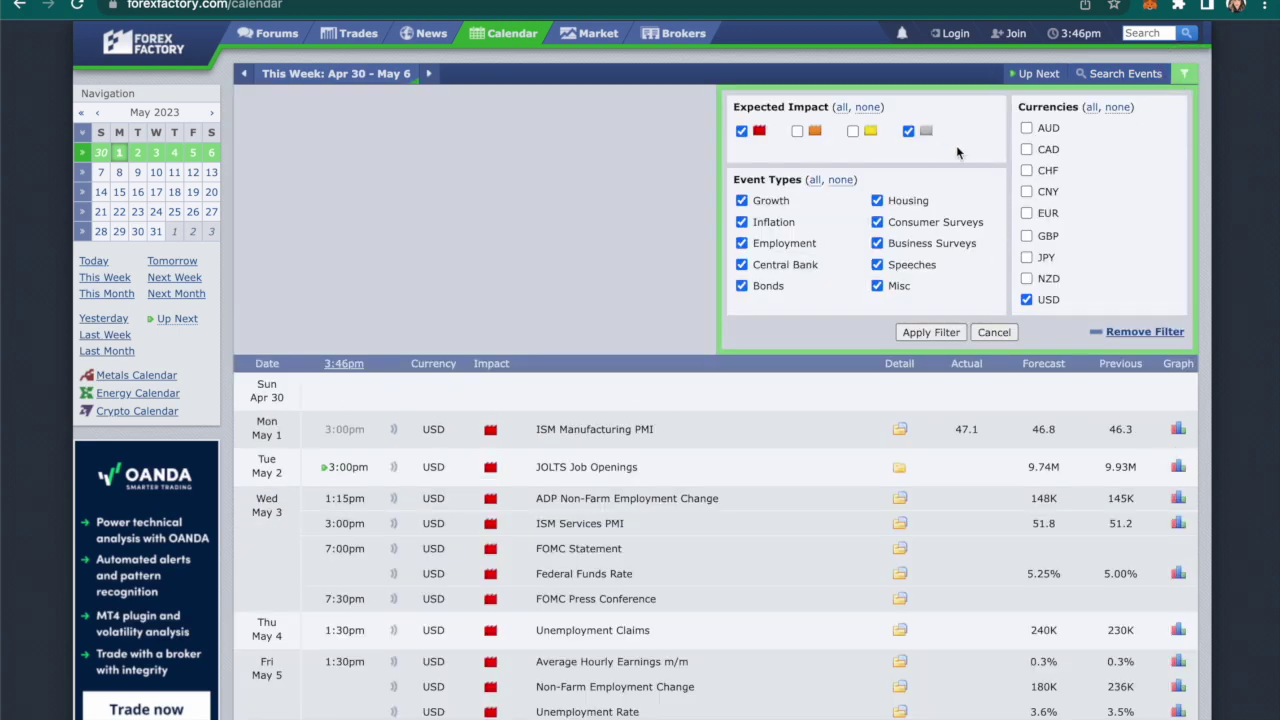
pyautogui.click(931, 332)
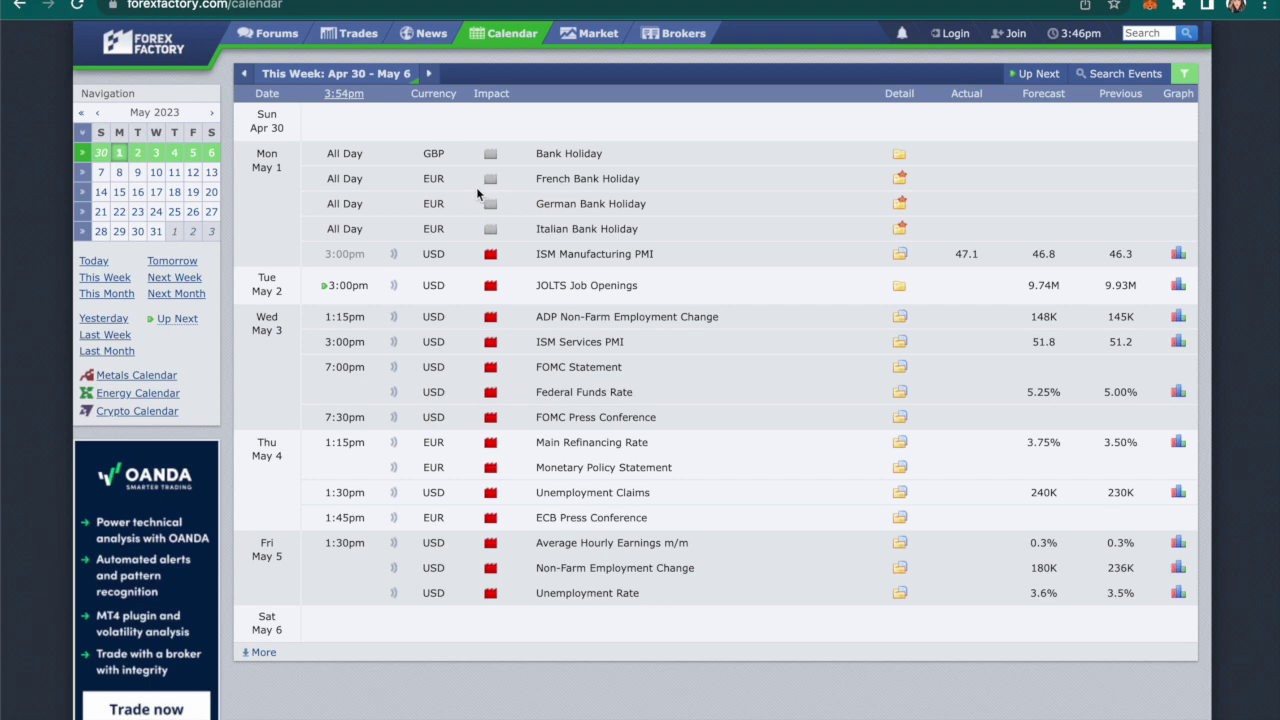
pyautogui.hotkey('ctrl', 'shift', 'Tab')
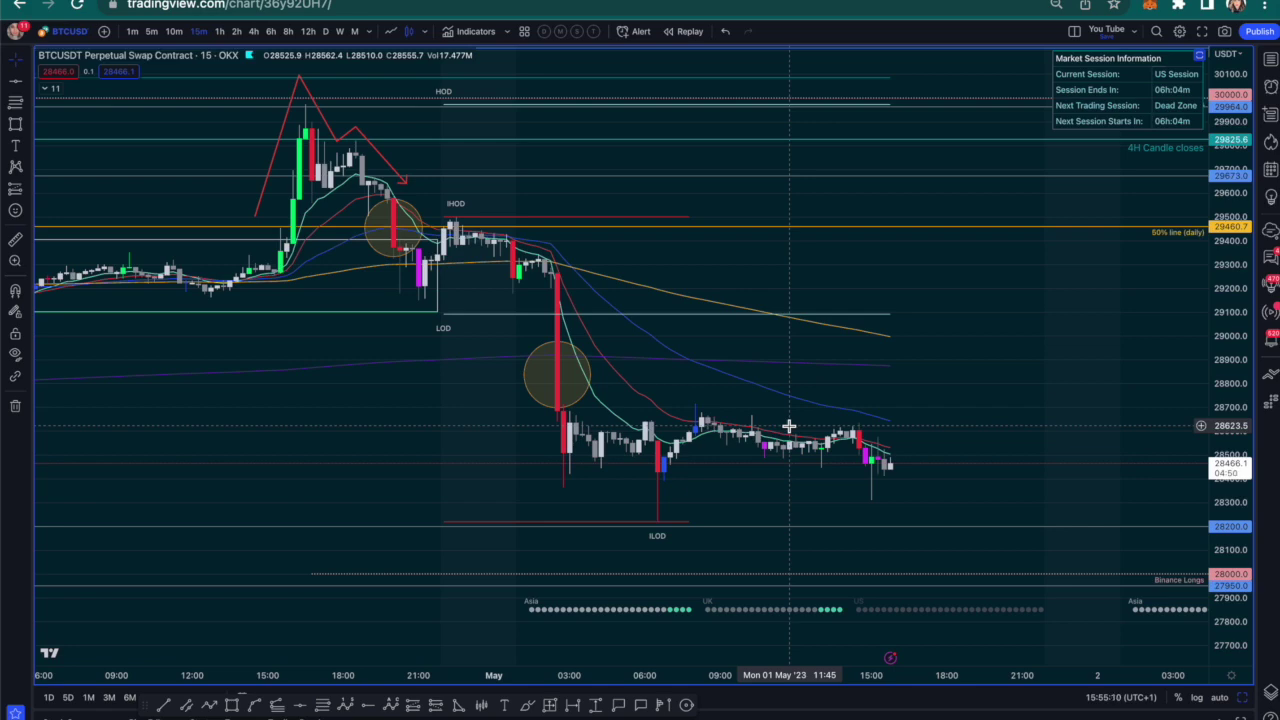
# - Leave empty space right of the last BTCUSDT candle and select the Path drawing tool
pyautogui.moveTo(946, 357); pyautogui.dragTo(905, 355)
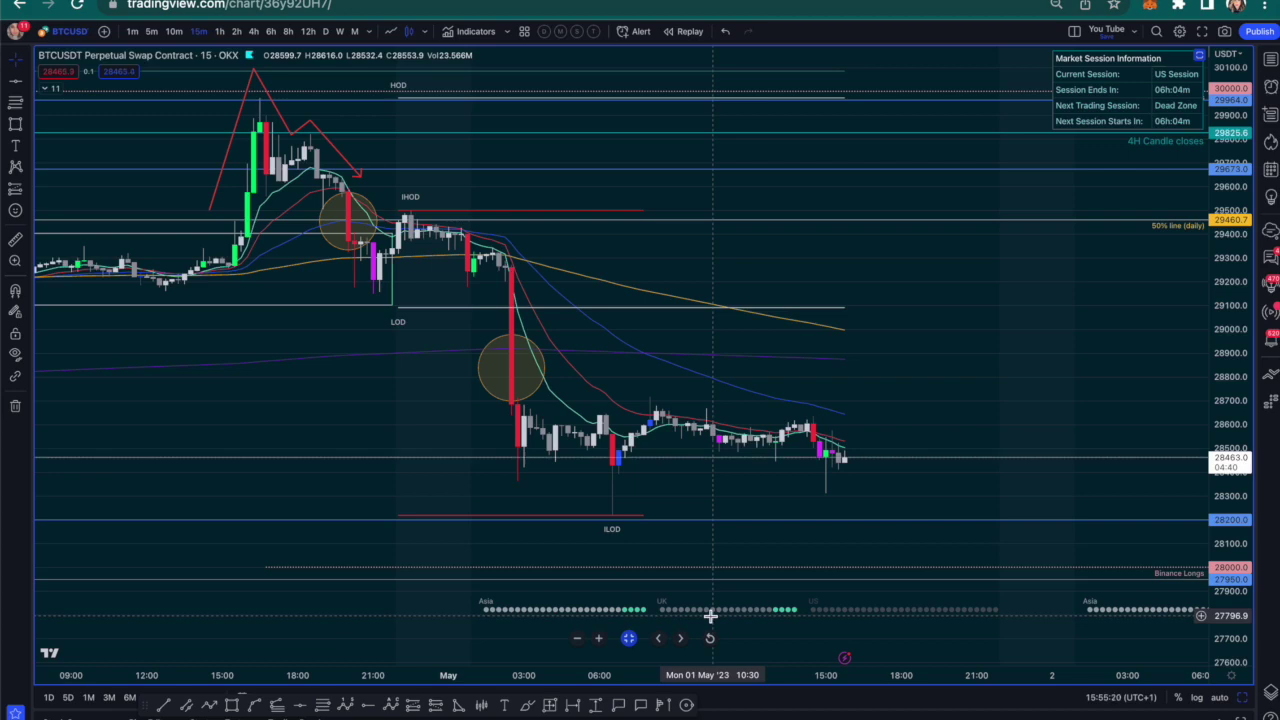
pyautogui.moveTo(709, 483); pyautogui.dragTo(716, 500)
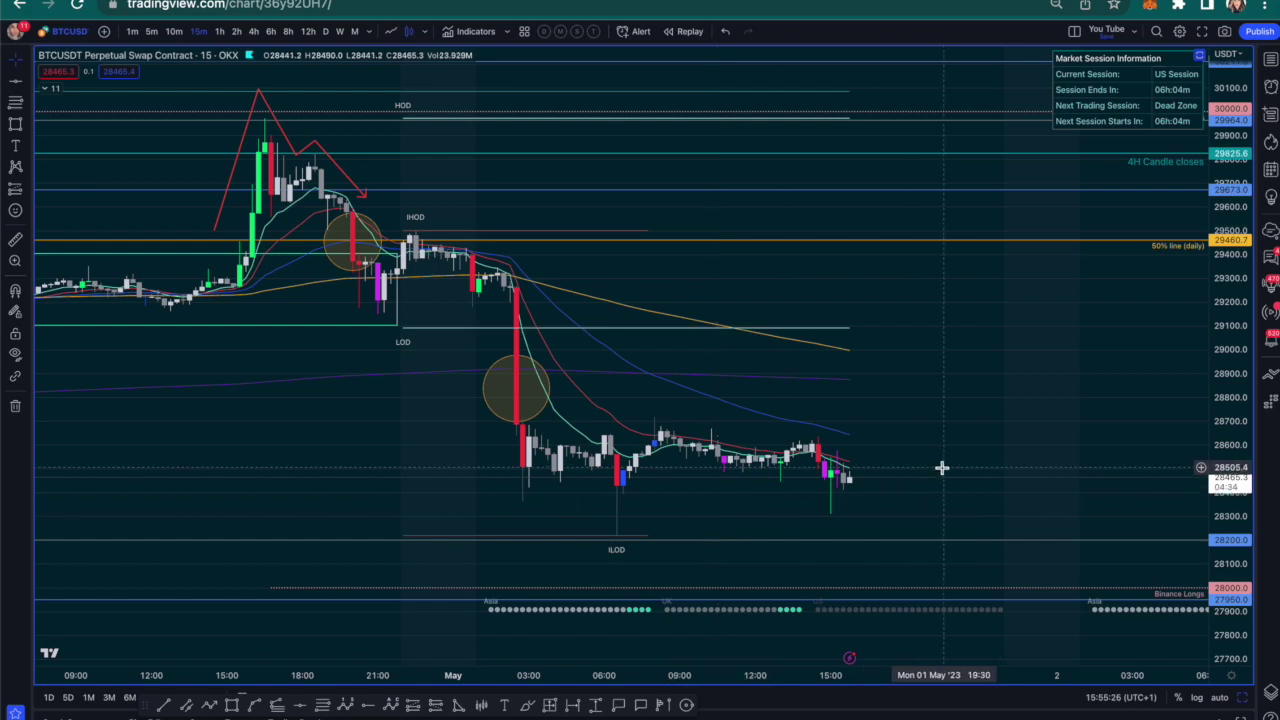
pyautogui.moveTo(886, 403); pyautogui.dragTo(915, 410)
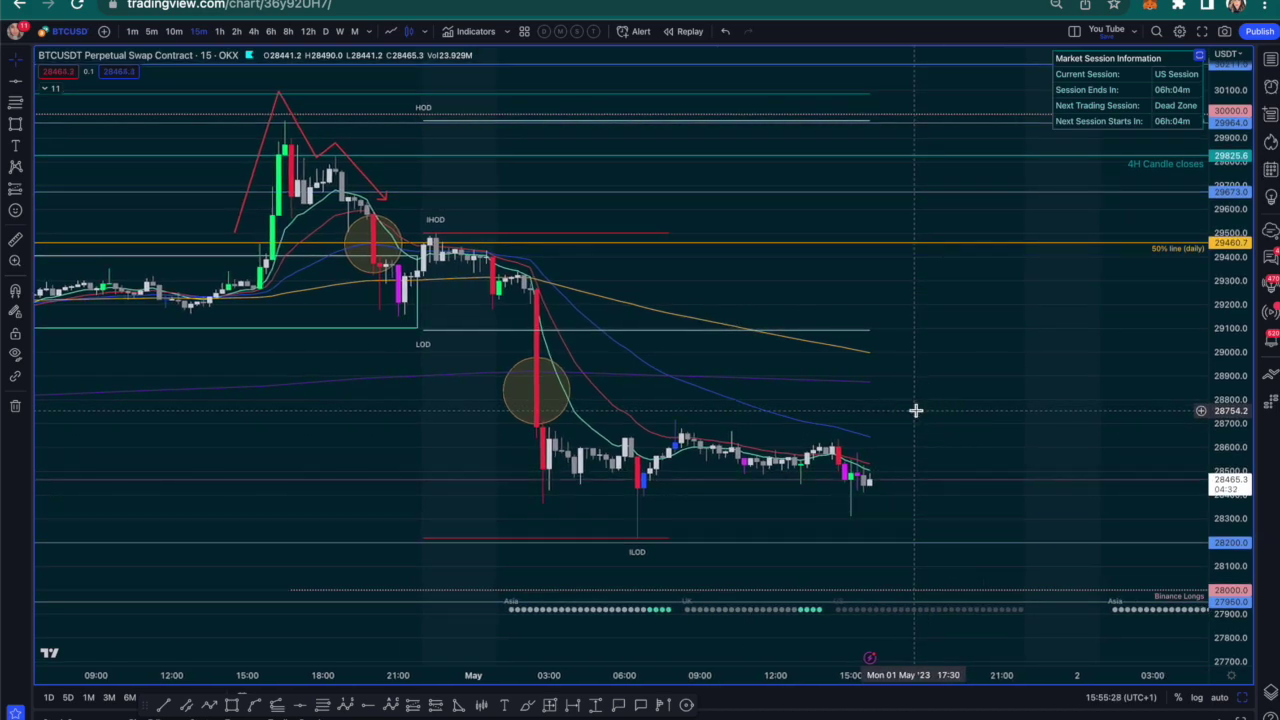
pyautogui.moveTo(1083, 423); pyautogui.dragTo(1030, 425)
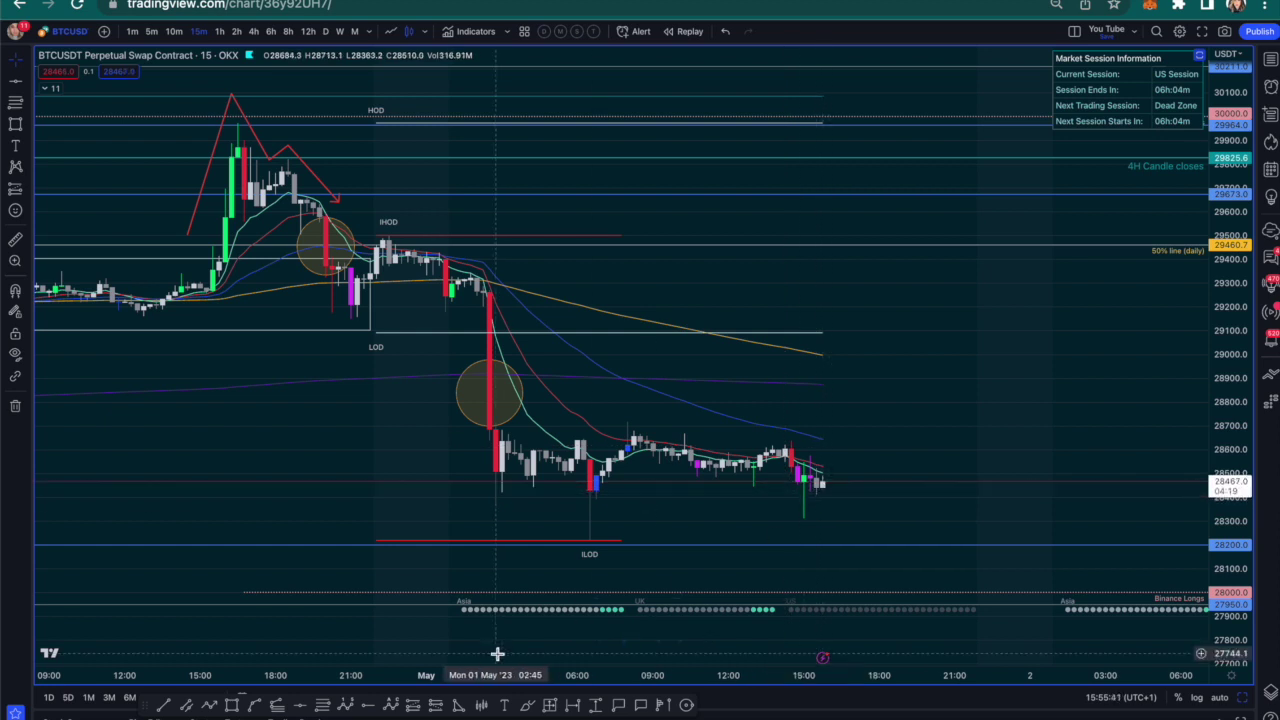
pyautogui.click(208, 705)
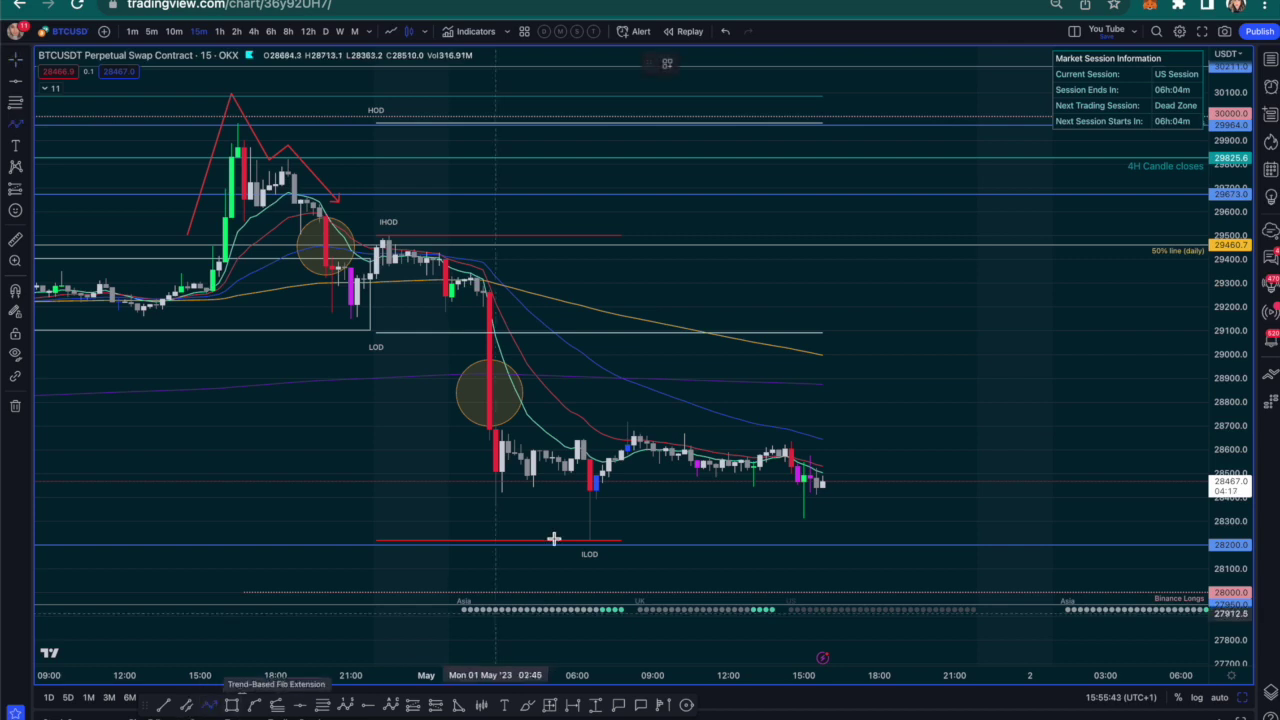
pyautogui.click(557, 480)
pyautogui.click(583, 554)
pyautogui.click(697, 477)
pyautogui.click(803, 532)
pyautogui.doubleClick(908, 433)
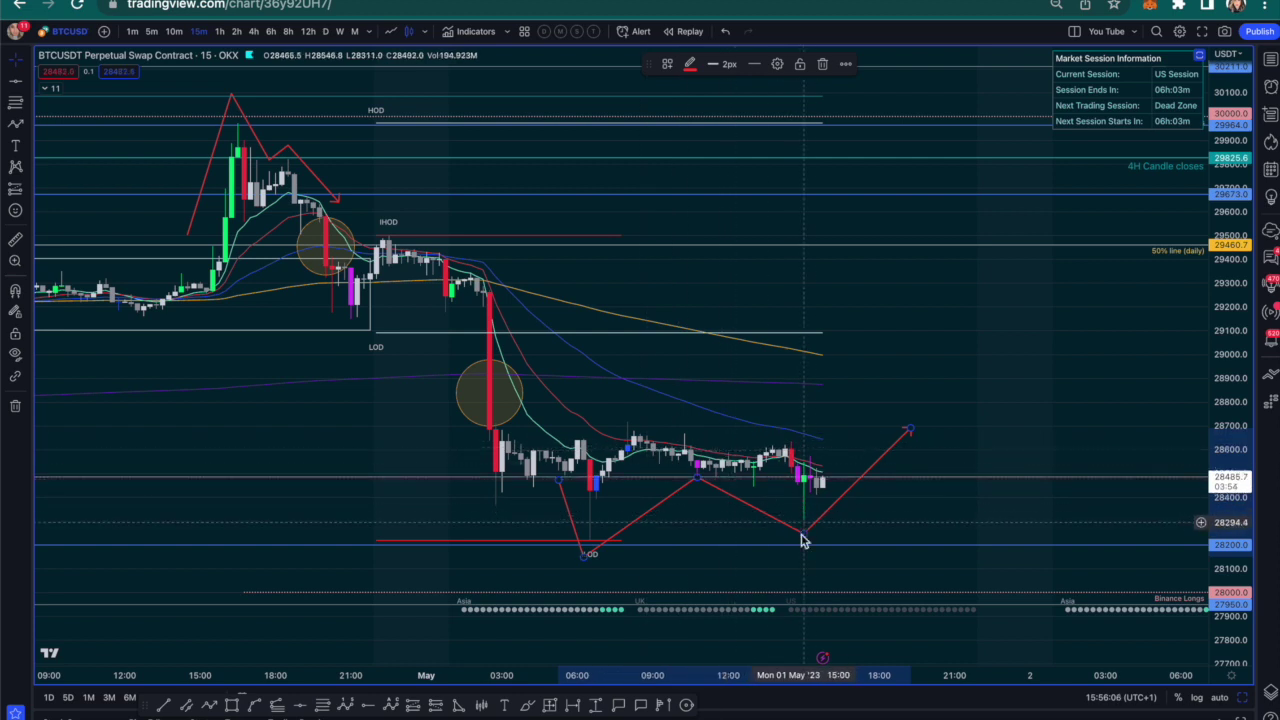
pyautogui.press('Delete')
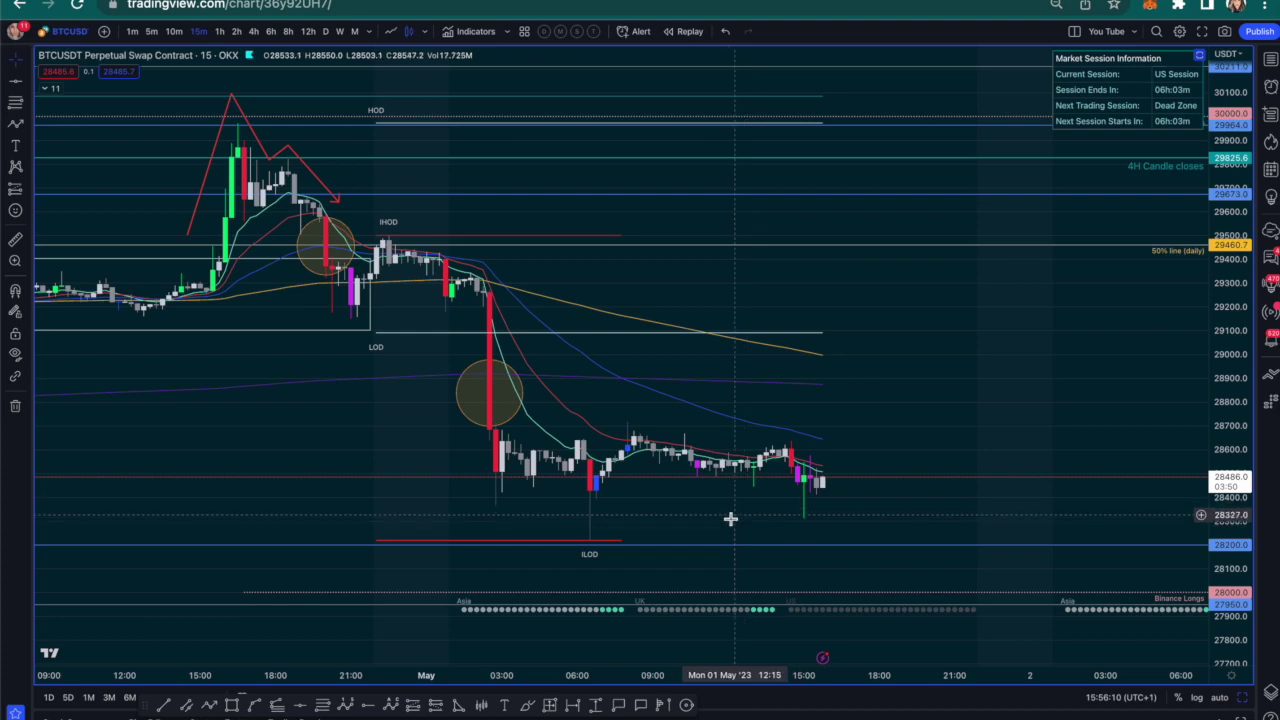
pyautogui.moveTo(737, 517); pyautogui.dragTo(761, 438)
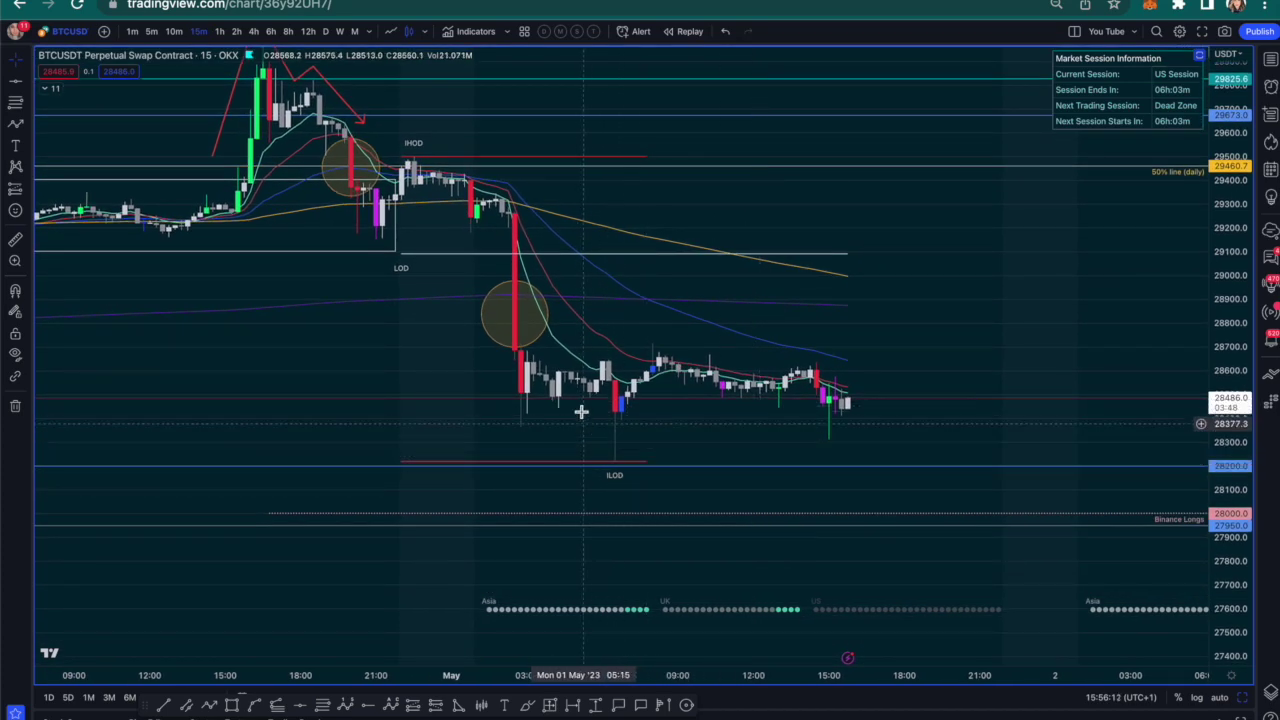
pyautogui.doubleClick(672, 428)
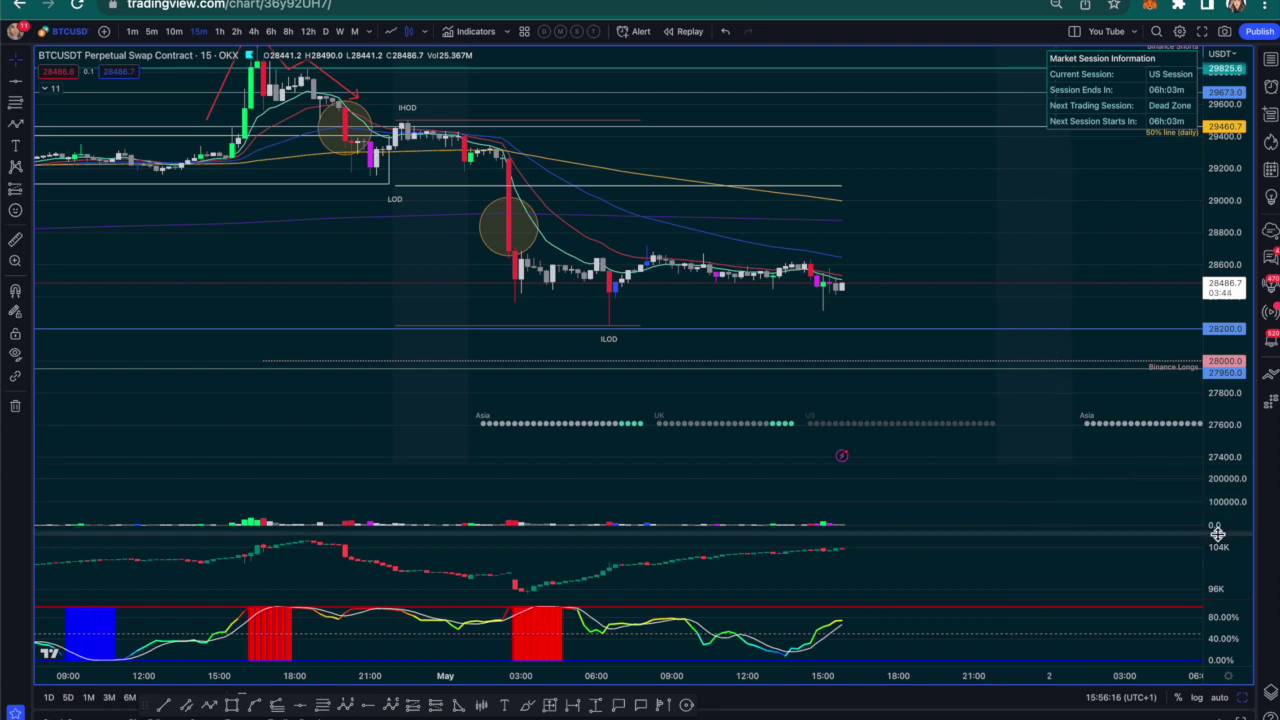
pyautogui.moveTo(1120, 423); pyautogui.dragTo(1123, 384)
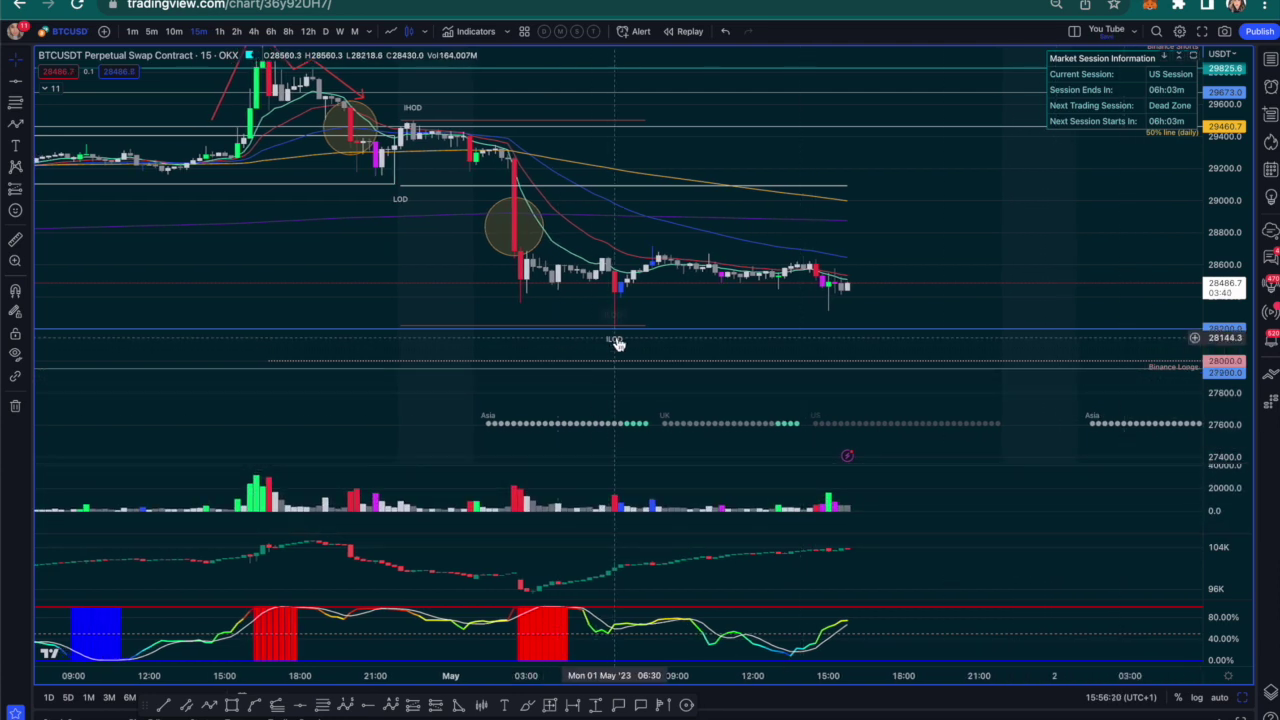
pyautogui.moveTo(617, 343); pyautogui.dragTo(616, 343)
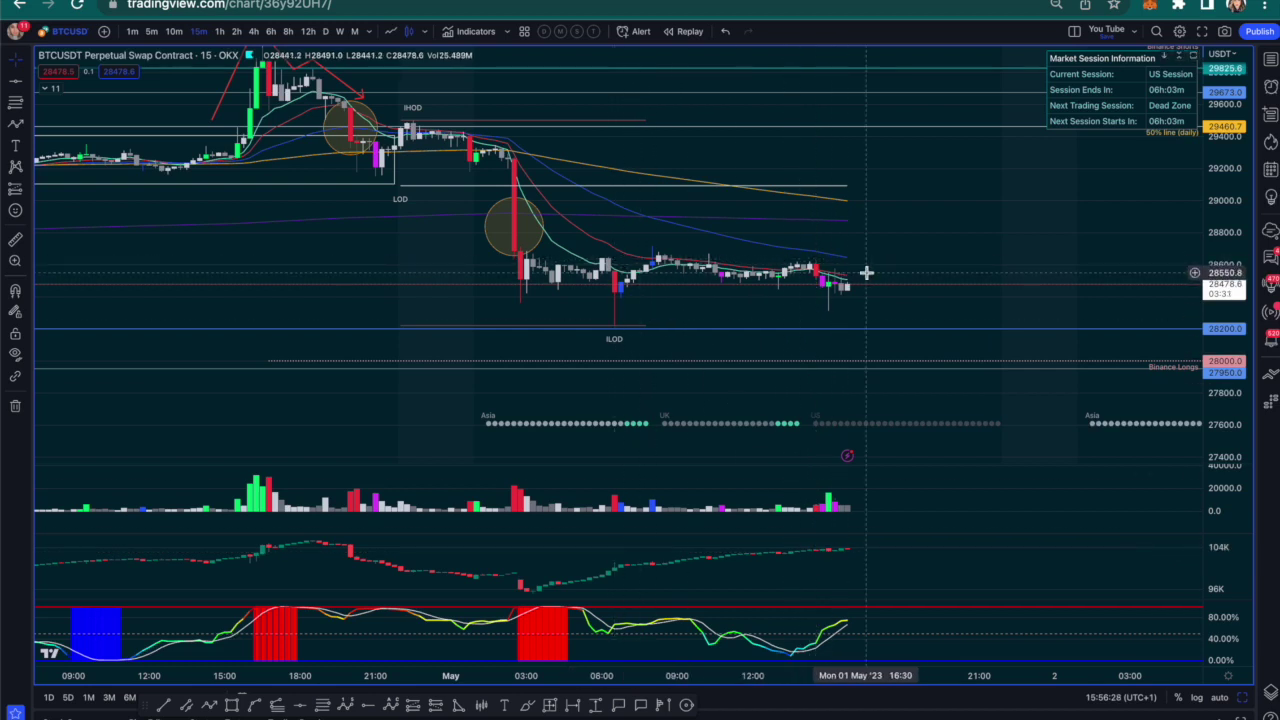
pyautogui.doubleClick(959, 258)
pyautogui.moveTo(963, 360); pyautogui.dragTo(920, 287)
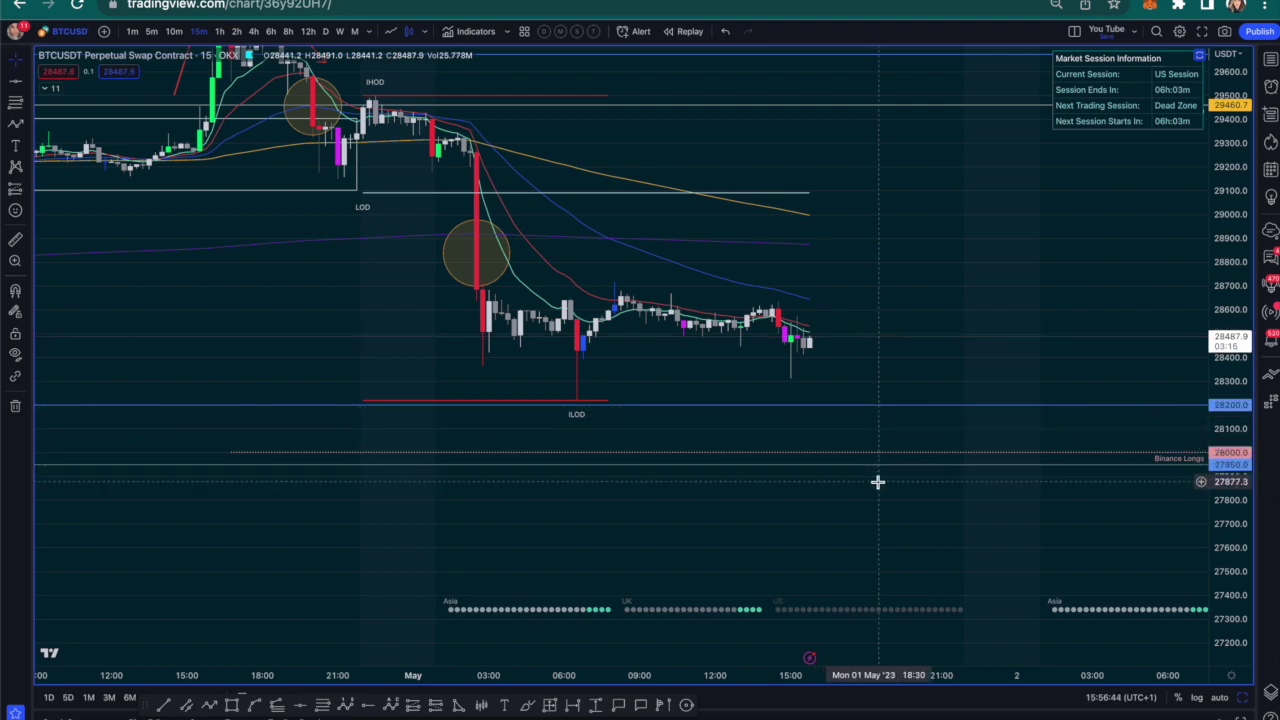
pyautogui.moveTo(731, 143); pyautogui.dragTo(868, 400)
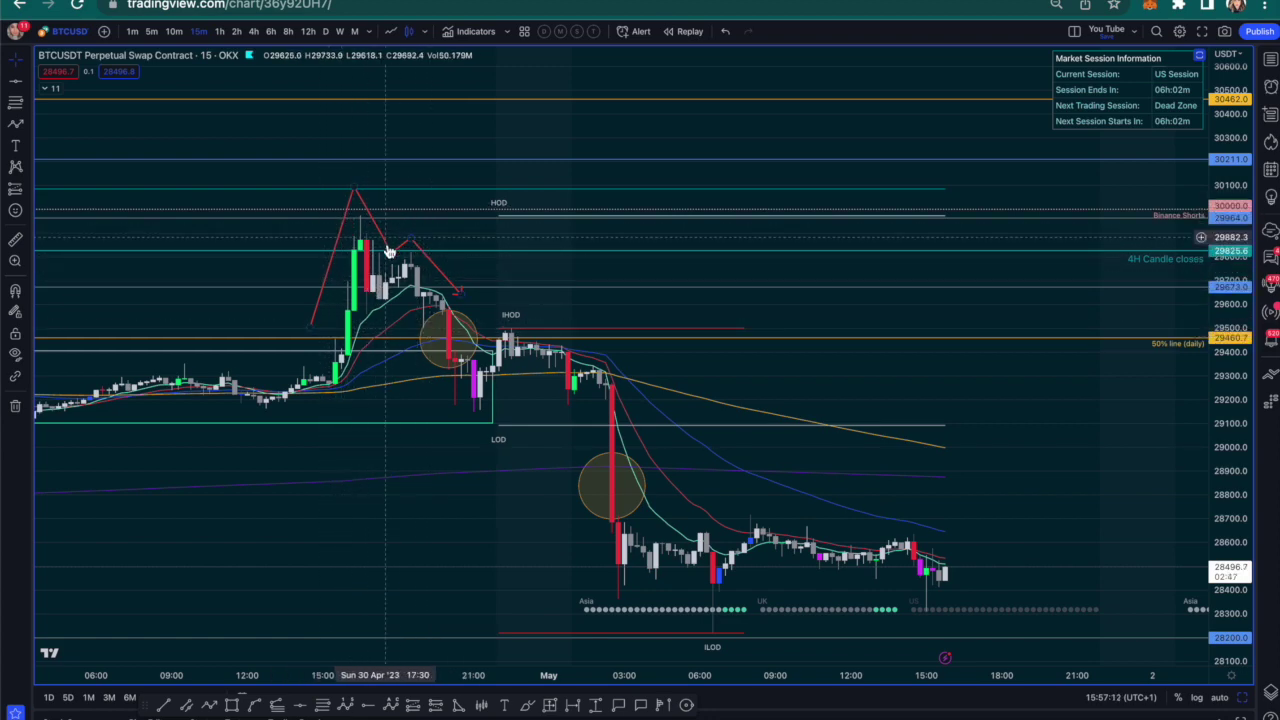
# - Review the BTCUSDT levels down to 27,500, then switch to the TradingLite tab
pyautogui.moveTo(543, 486); pyautogui.dragTo(490, 313)
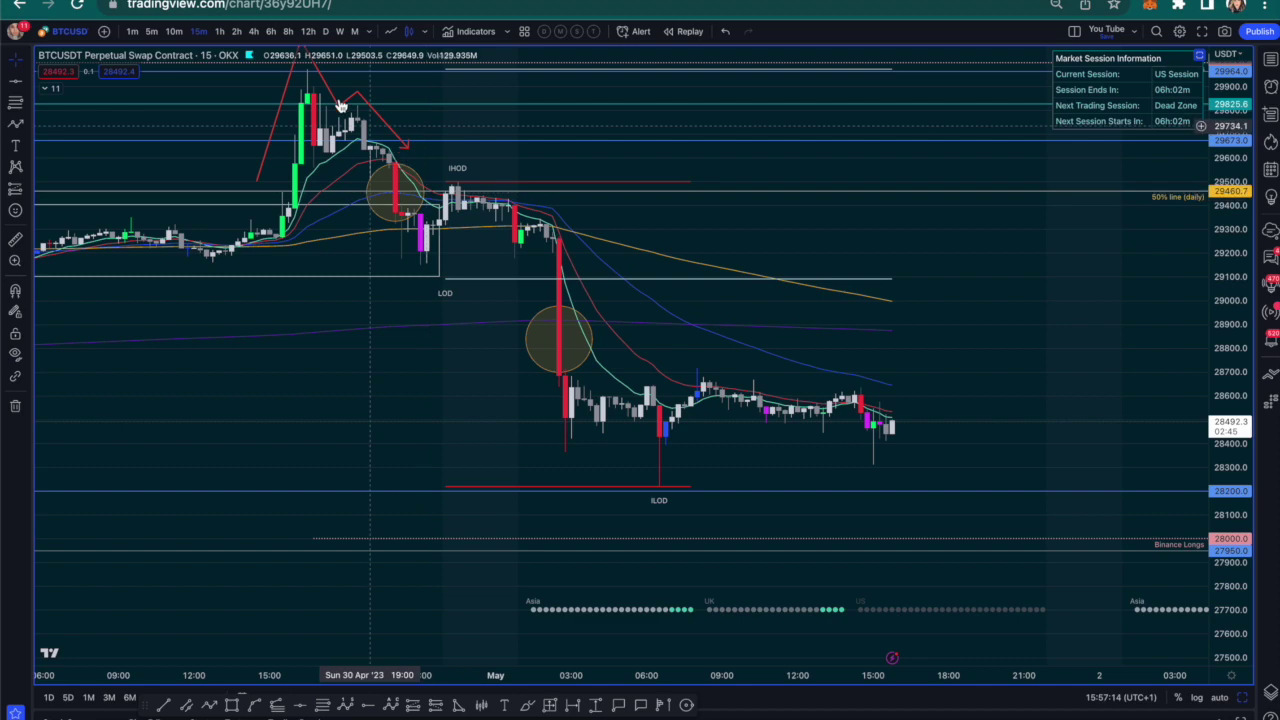
pyautogui.moveTo(749, 451); pyautogui.dragTo(683, 383)
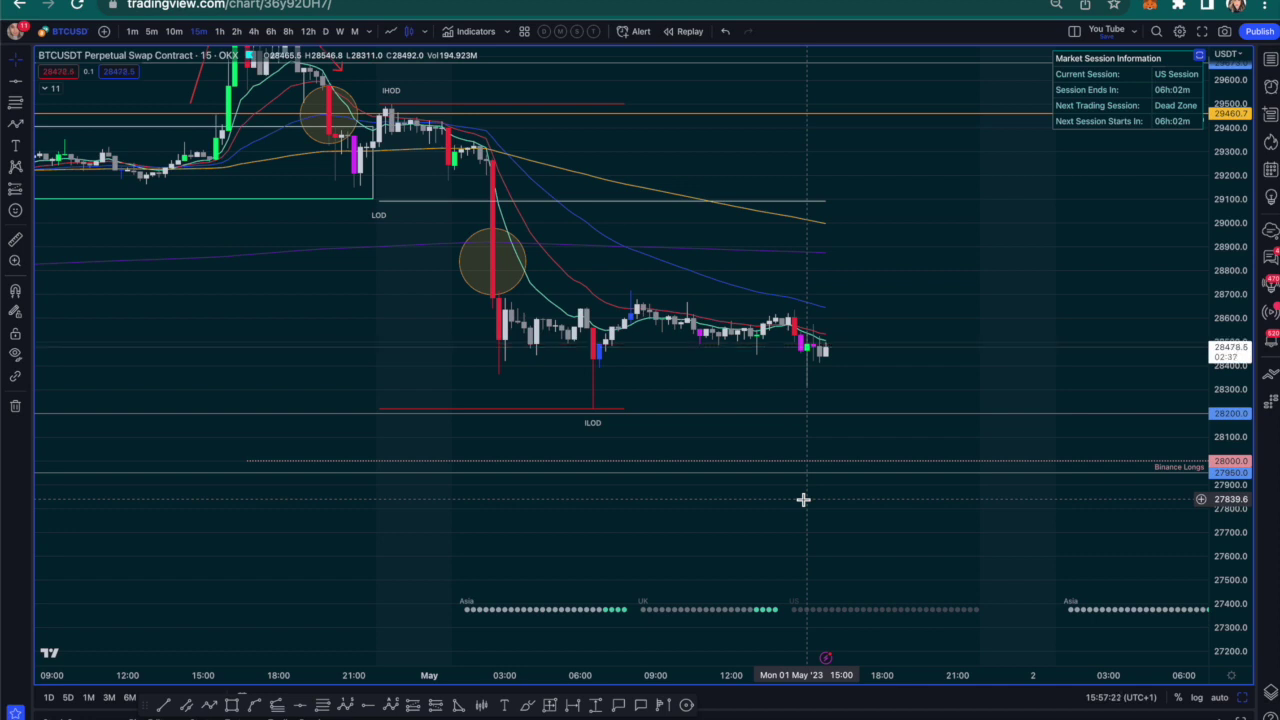
pyautogui.moveTo(869, 271); pyautogui.dragTo(889, 333)
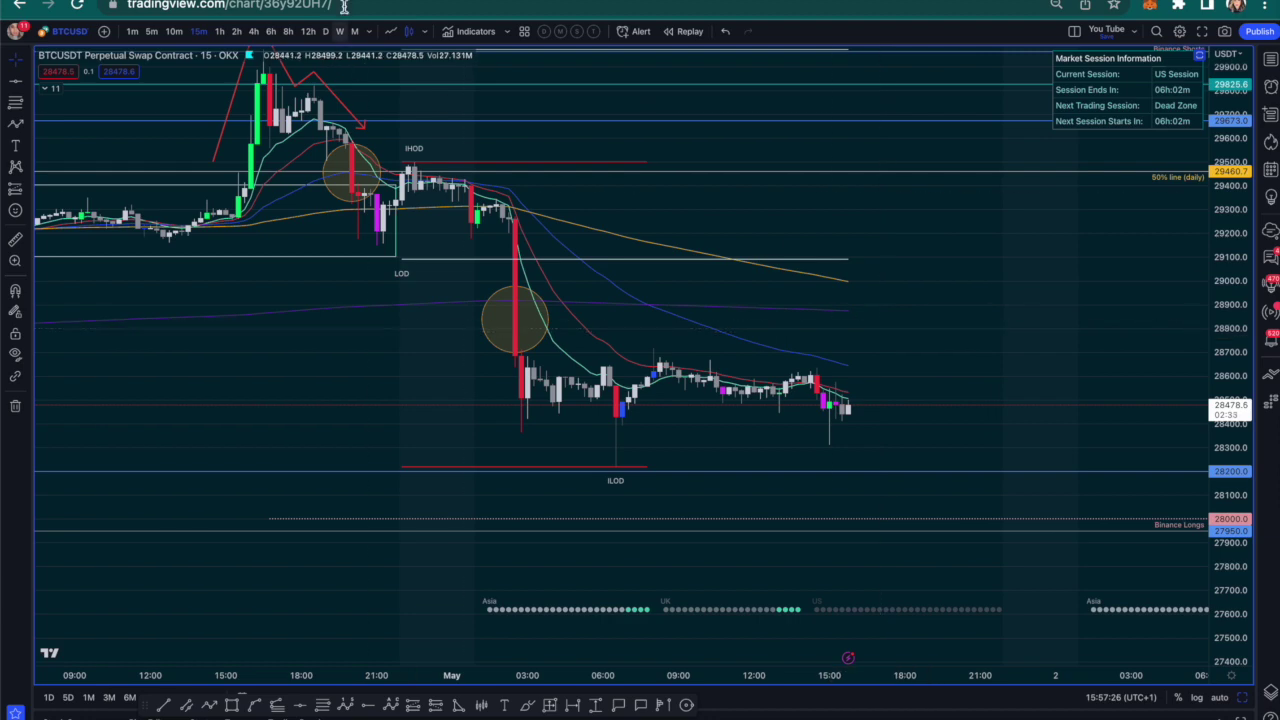
pyautogui.hotkey('ctrl', 'Tab')
# - Stretch the price and time scales to centre the 4h footprint on the 1.3k row at 28,000
pyautogui.moveTo(922, 405); pyautogui.dragTo(916, 278)
pyautogui.moveTo(803, 374); pyautogui.dragTo(797, 300)
pyautogui.moveTo(711, 676); pyautogui.dragTo(688, 679)
pyautogui.moveTo(907, 346); pyautogui.dragTo(906, 250)
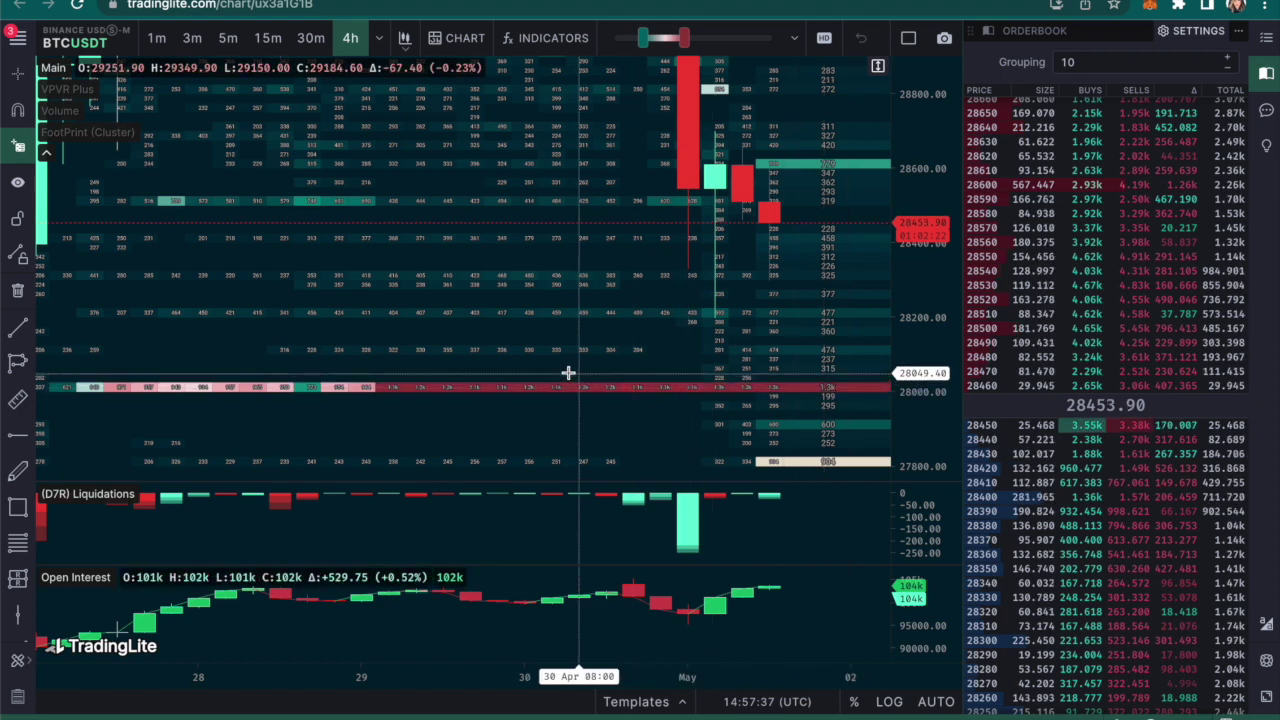
pyautogui.moveTo(922, 410); pyautogui.dragTo(923, 320)
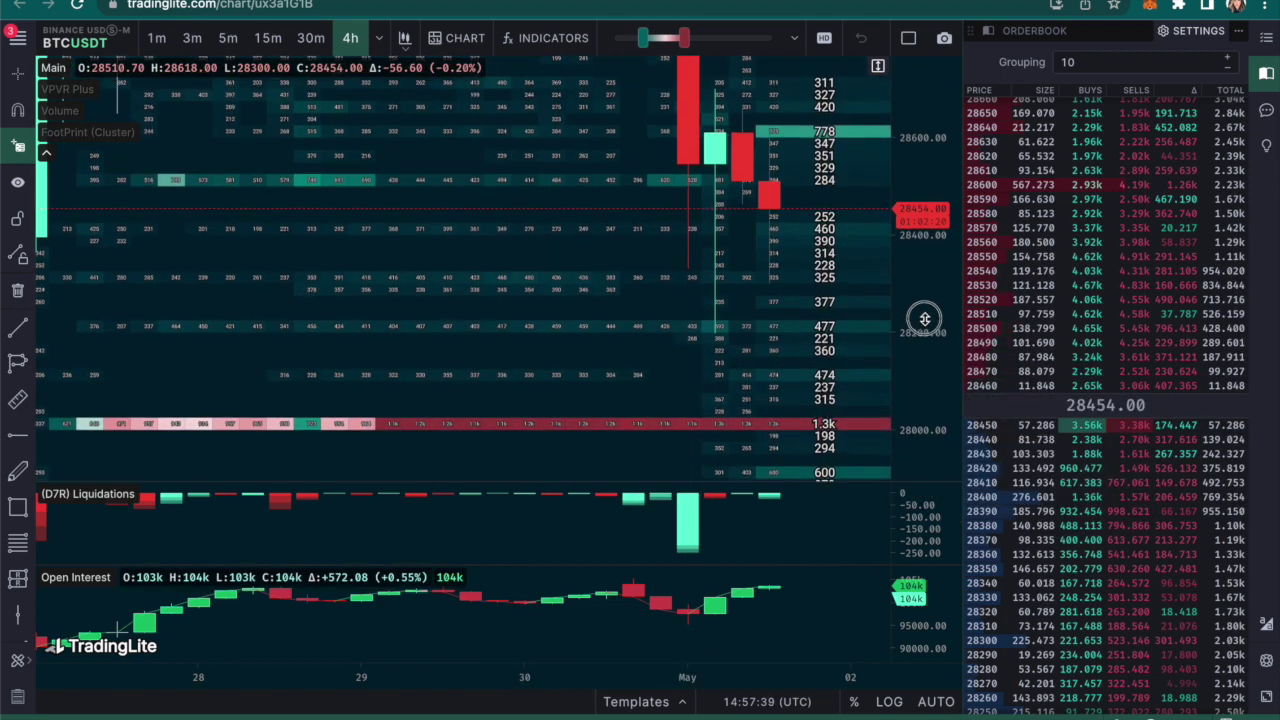
pyautogui.moveTo(668, 370); pyautogui.dragTo(671, 231)
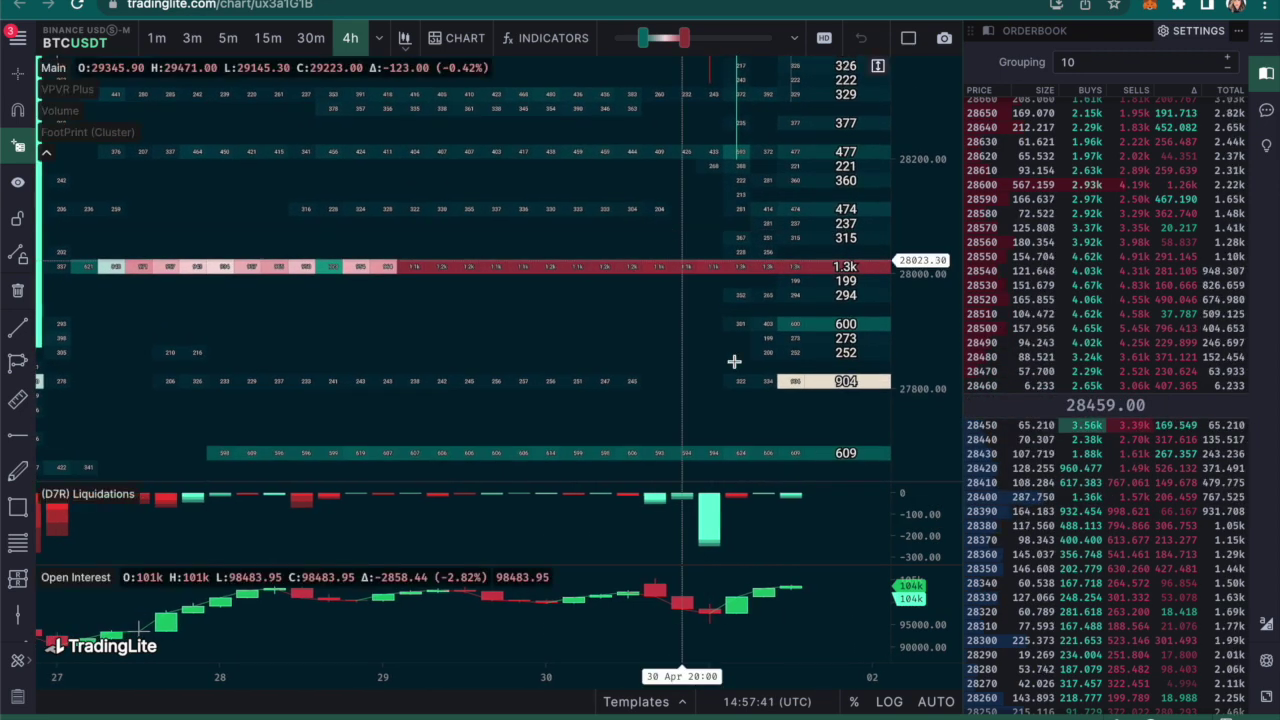
pyautogui.moveTo(923, 393); pyautogui.dragTo(921, 270)
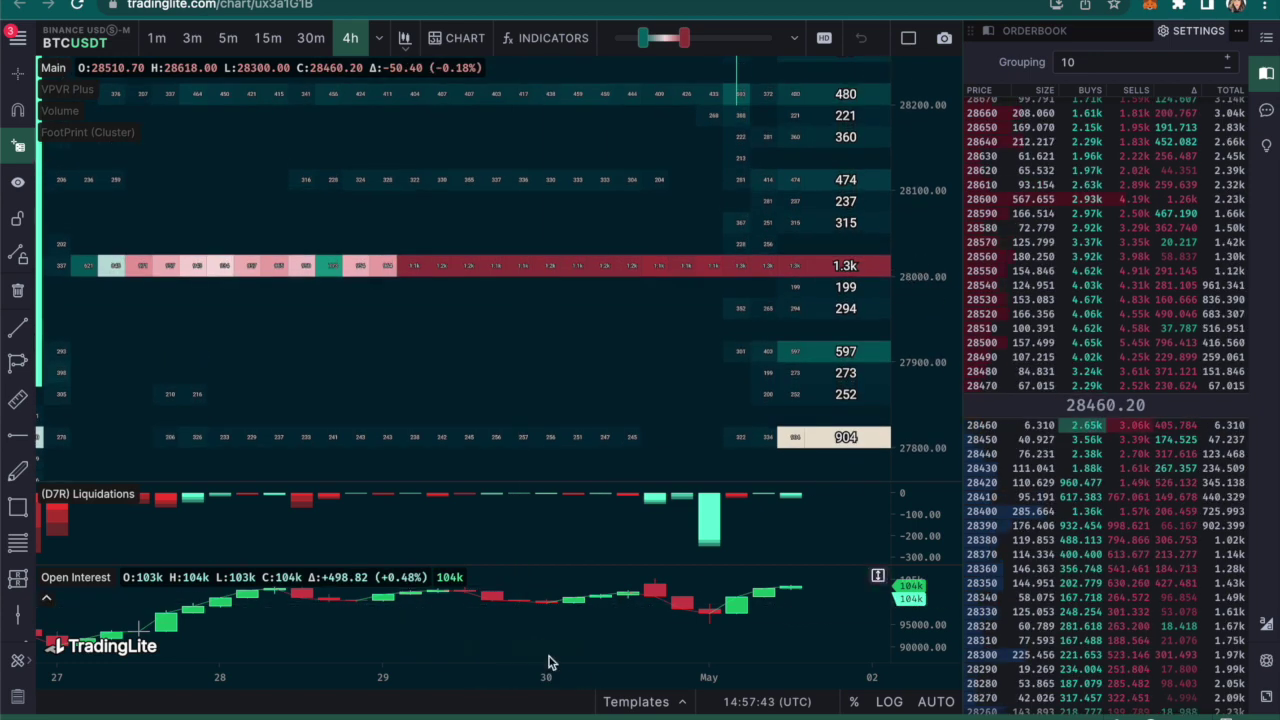
pyautogui.moveTo(614, 676); pyautogui.dragTo(607, 677)
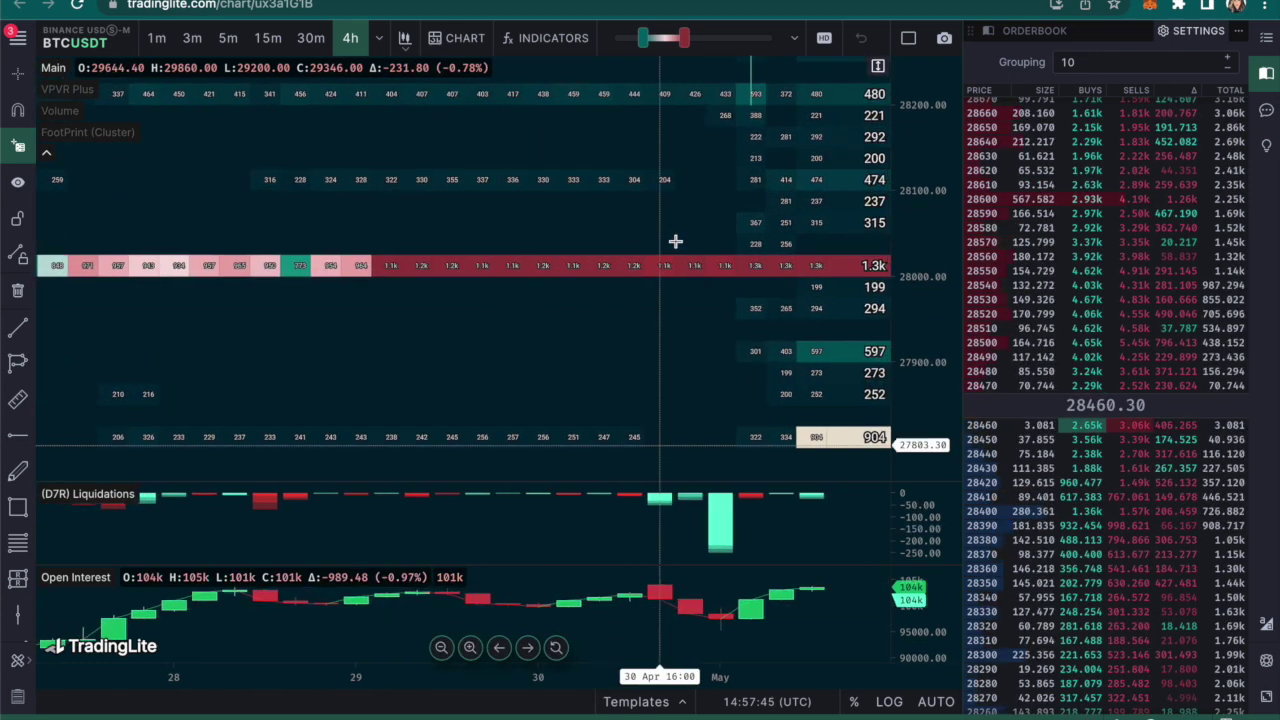
pyautogui.moveTo(697, 181); pyautogui.dragTo(663, 209)
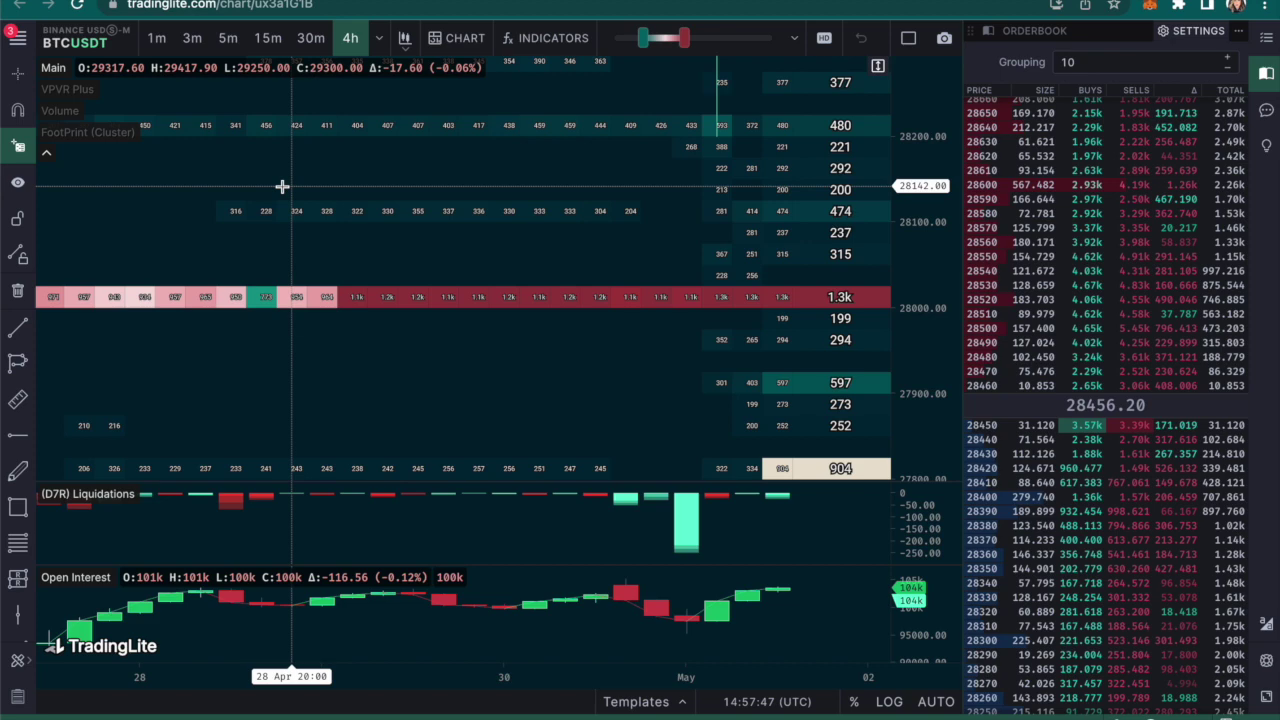
pyautogui.moveTo(597, 310)
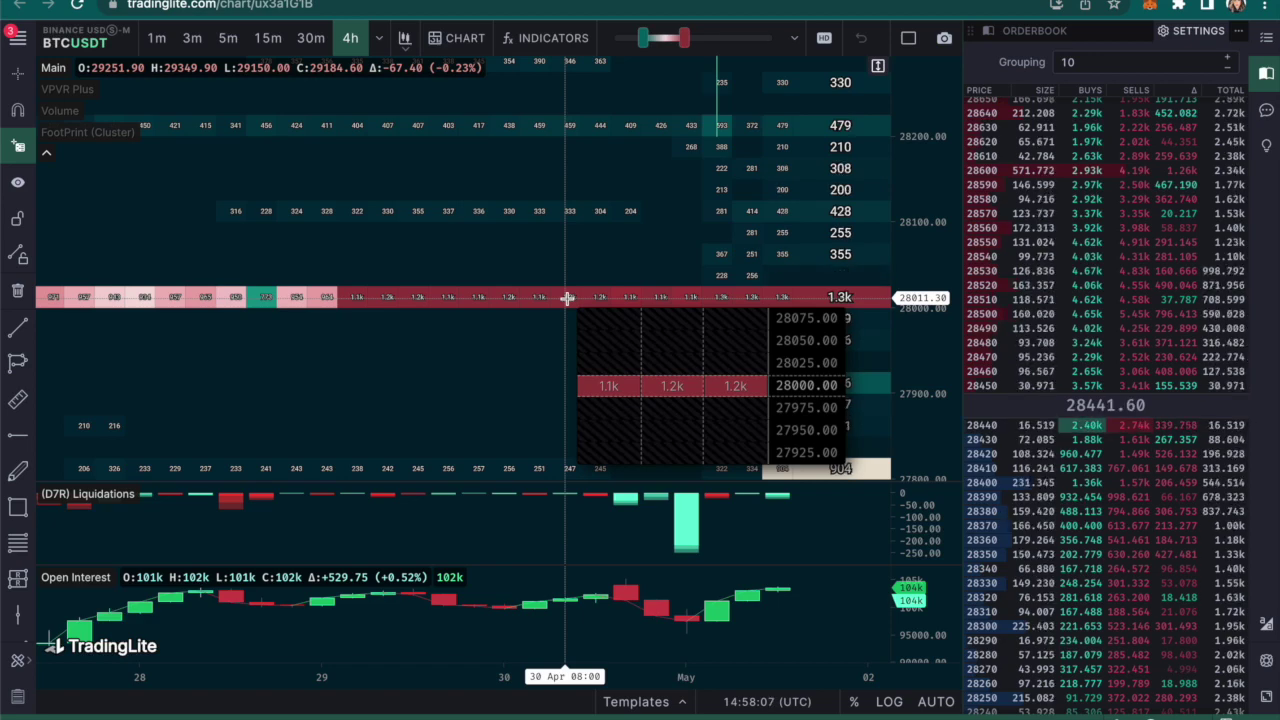
# - Review the footprint bars from 29 April through 1 May, then return to TradingView
pyautogui.moveTo(240, 380); pyautogui.dragTo(417, 380)
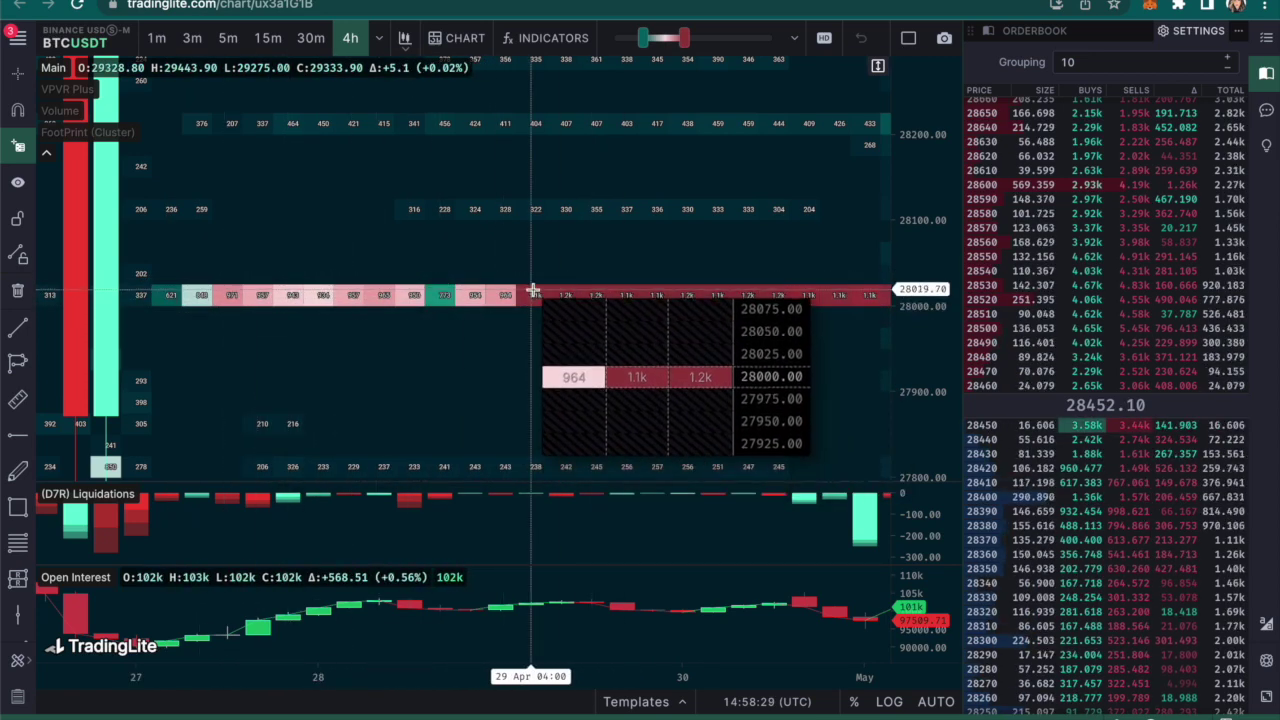
pyautogui.moveTo(777, 263); pyautogui.dragTo(277, 286)
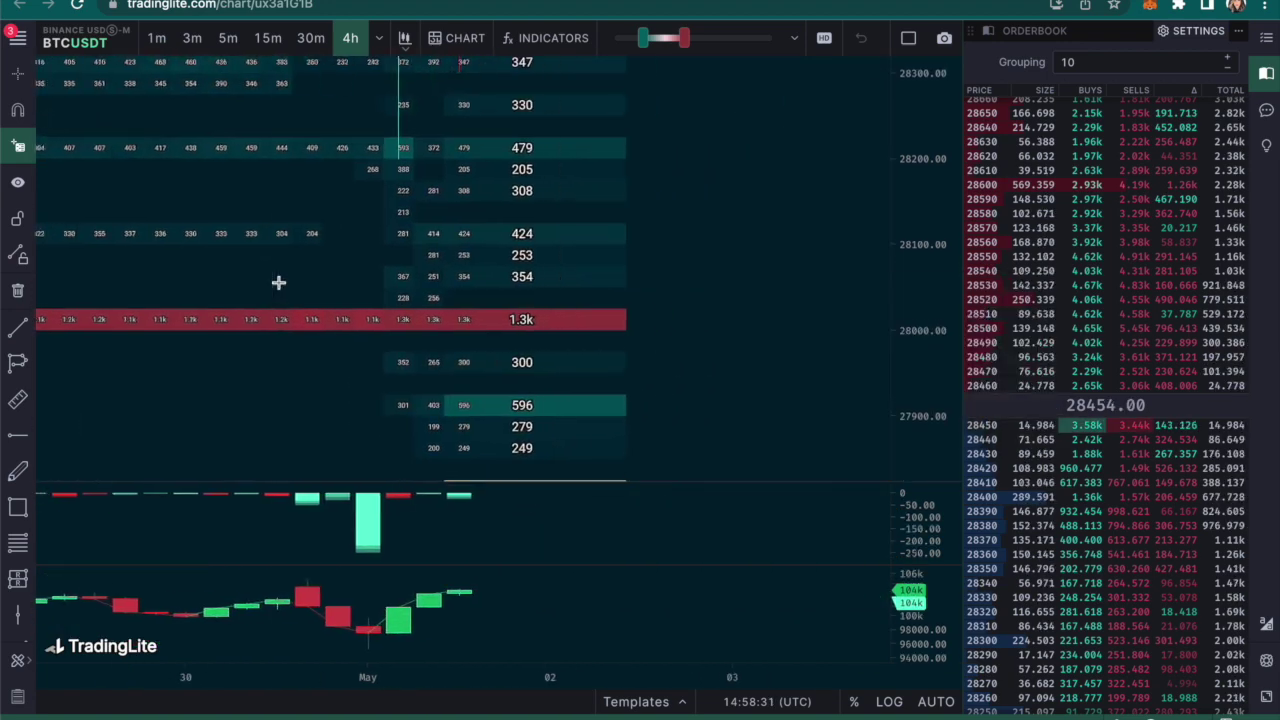
pyautogui.moveTo(517, 309); pyautogui.dragTo(636, 314)
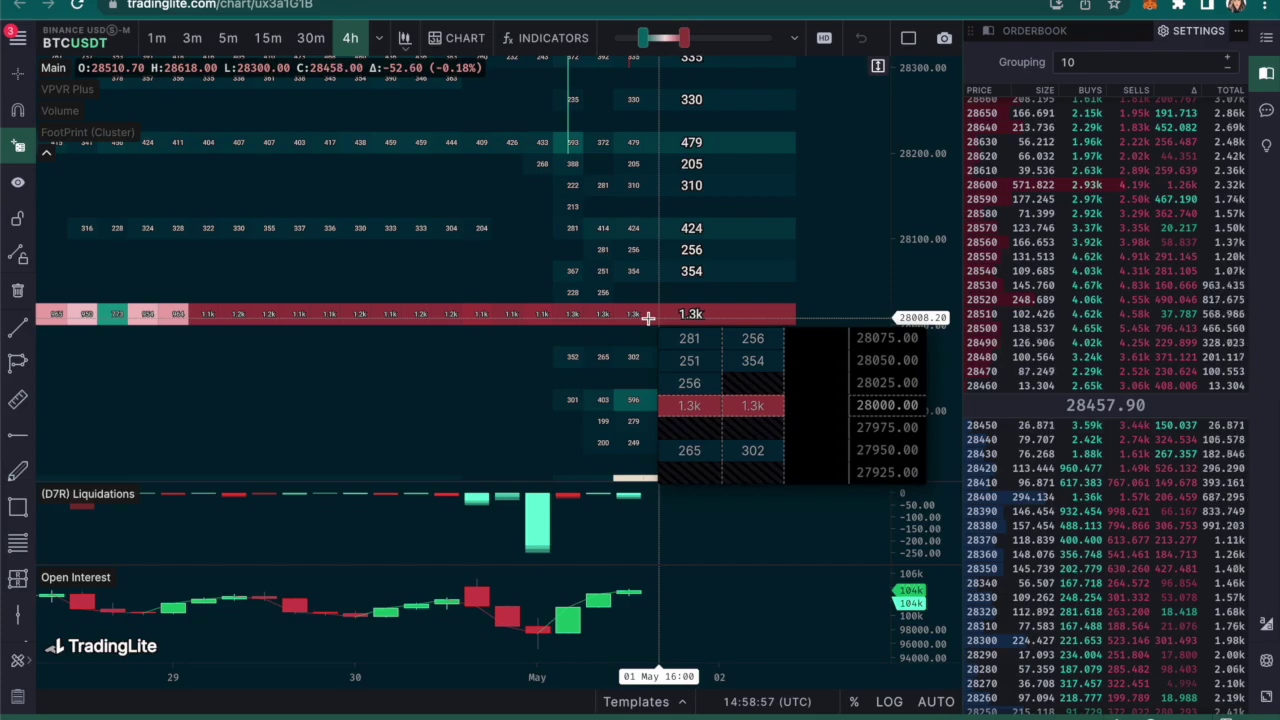
pyautogui.hotkey('ctrl', 'Tab')
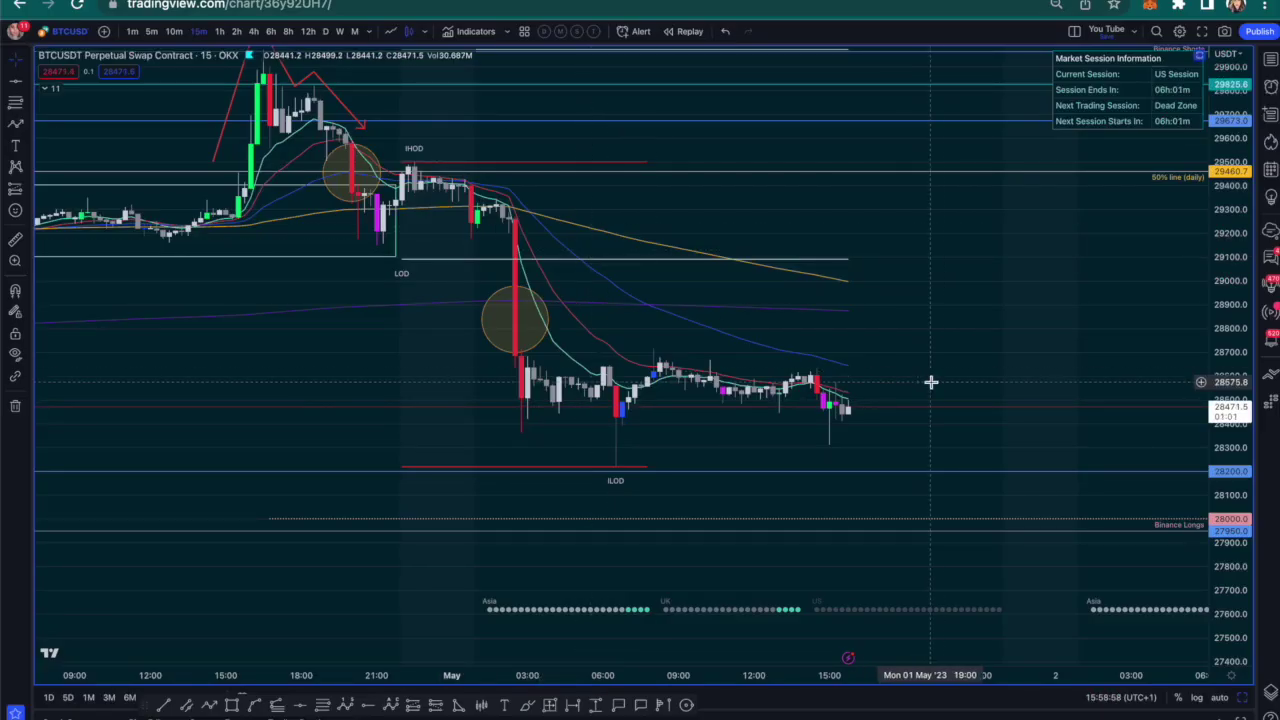
pyautogui.moveTo(948, 363); pyautogui.dragTo(921, 386)
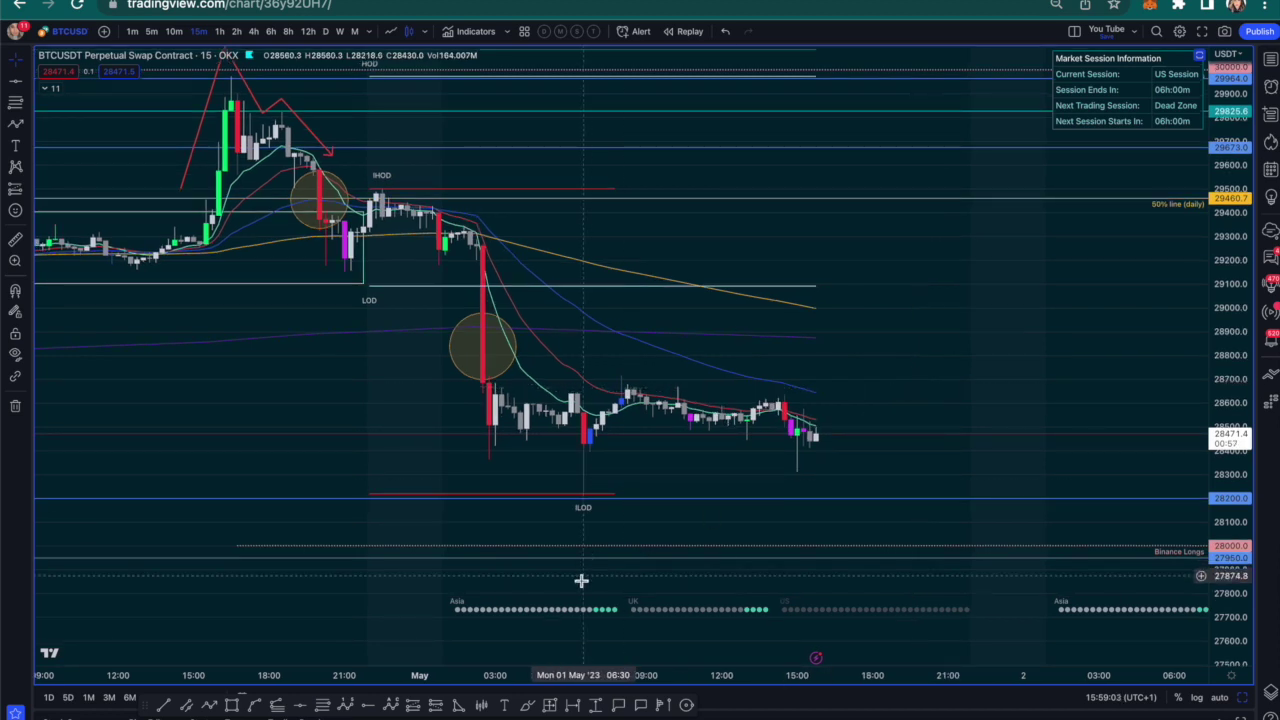
pyautogui.click(206, 708)
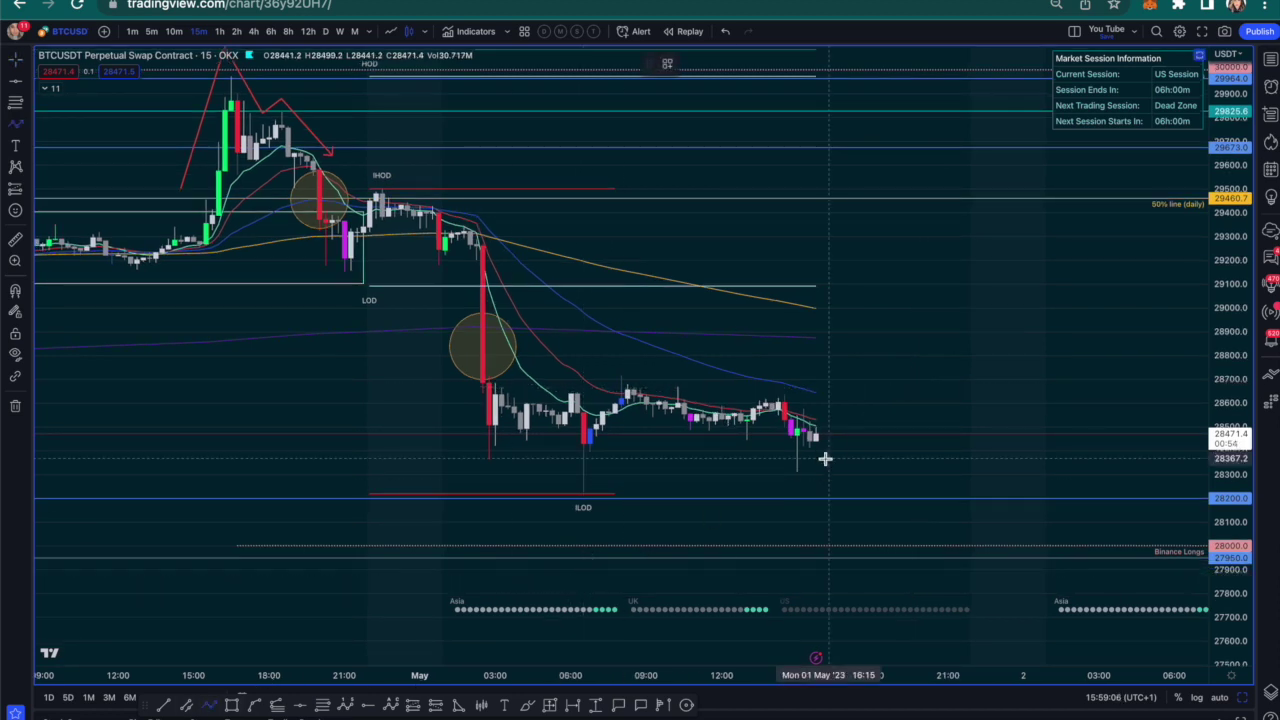
pyautogui.click(828, 458)
pyautogui.click(905, 390)
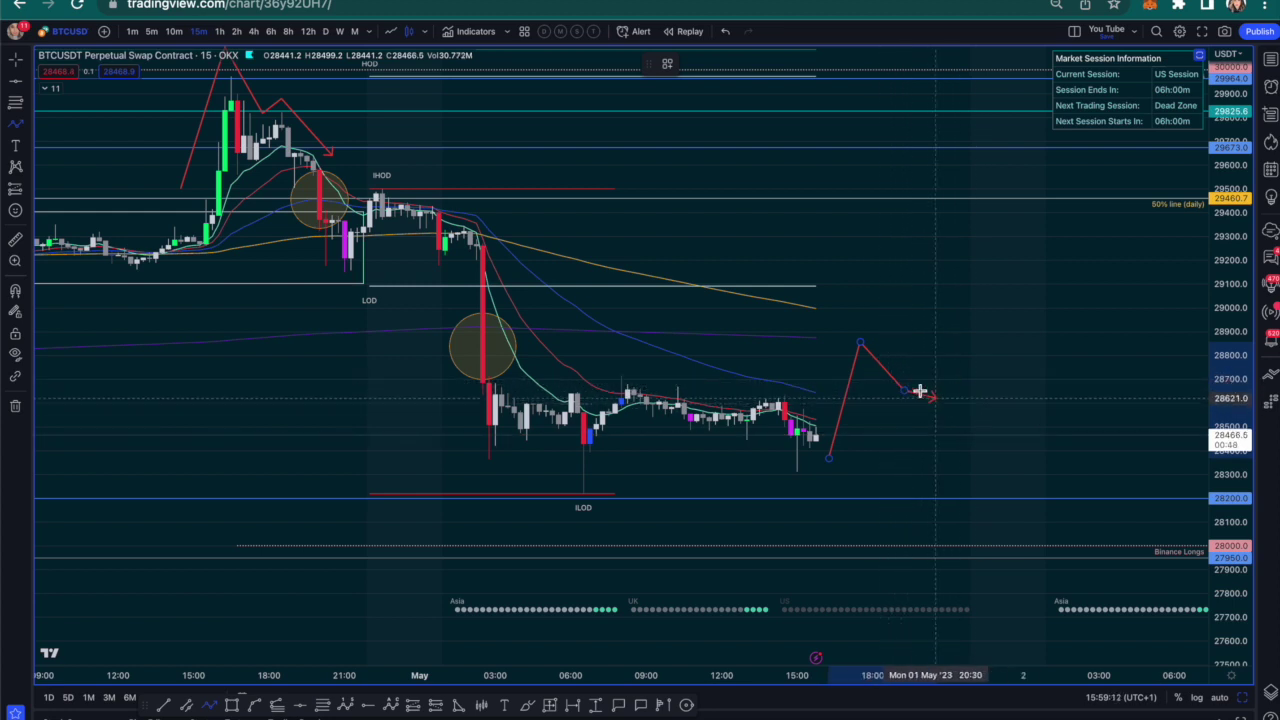
pyautogui.doubleClick(985, 260)
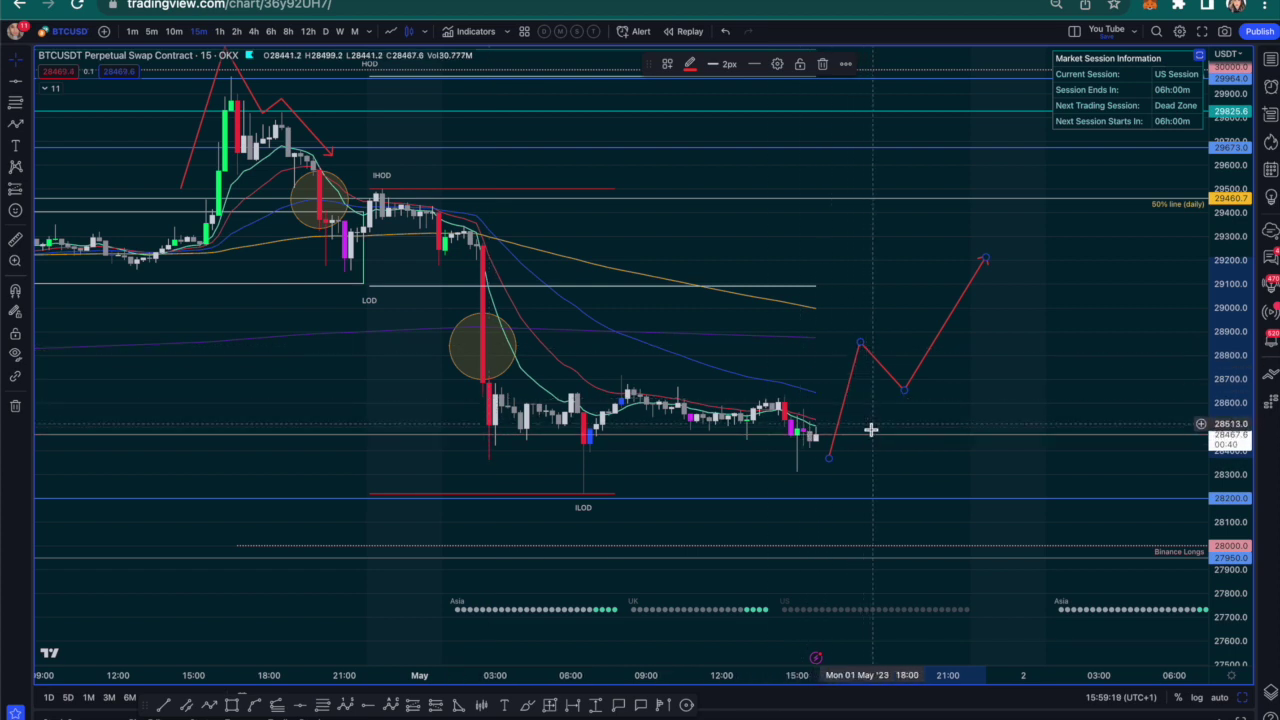
pyautogui.moveTo(828, 465); pyautogui.dragTo(821, 459)
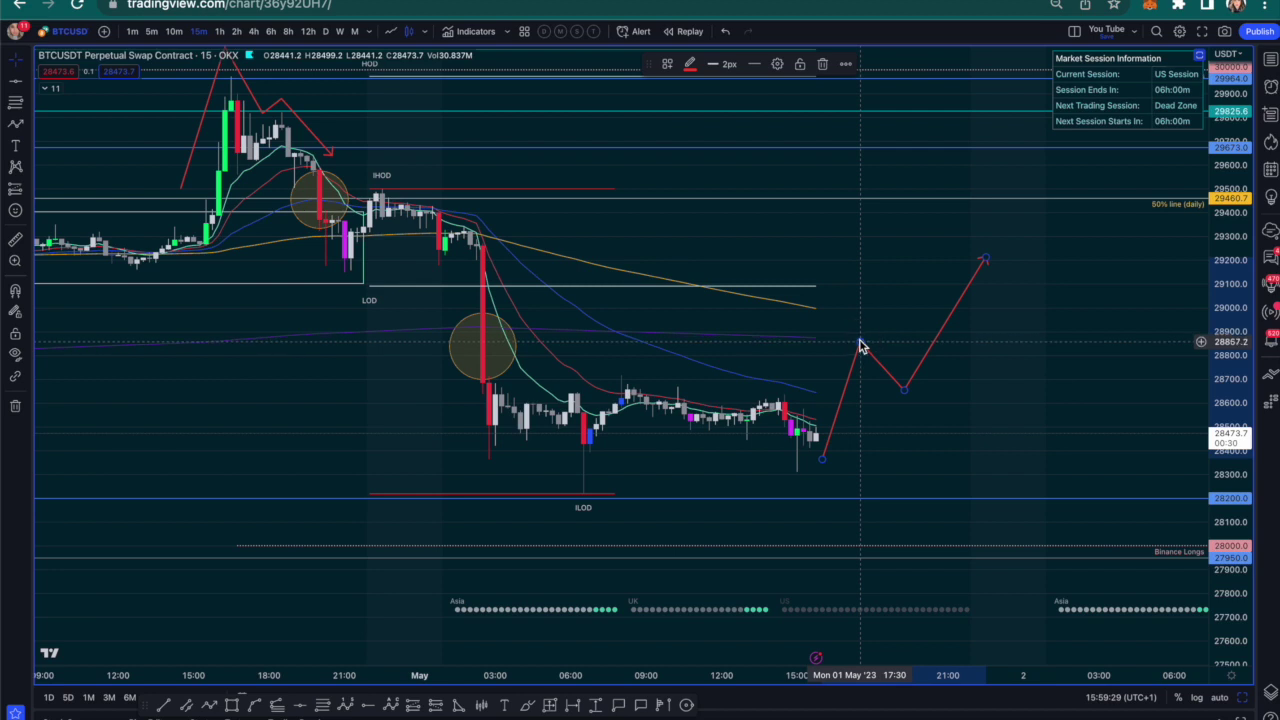
pyautogui.press('Delete')
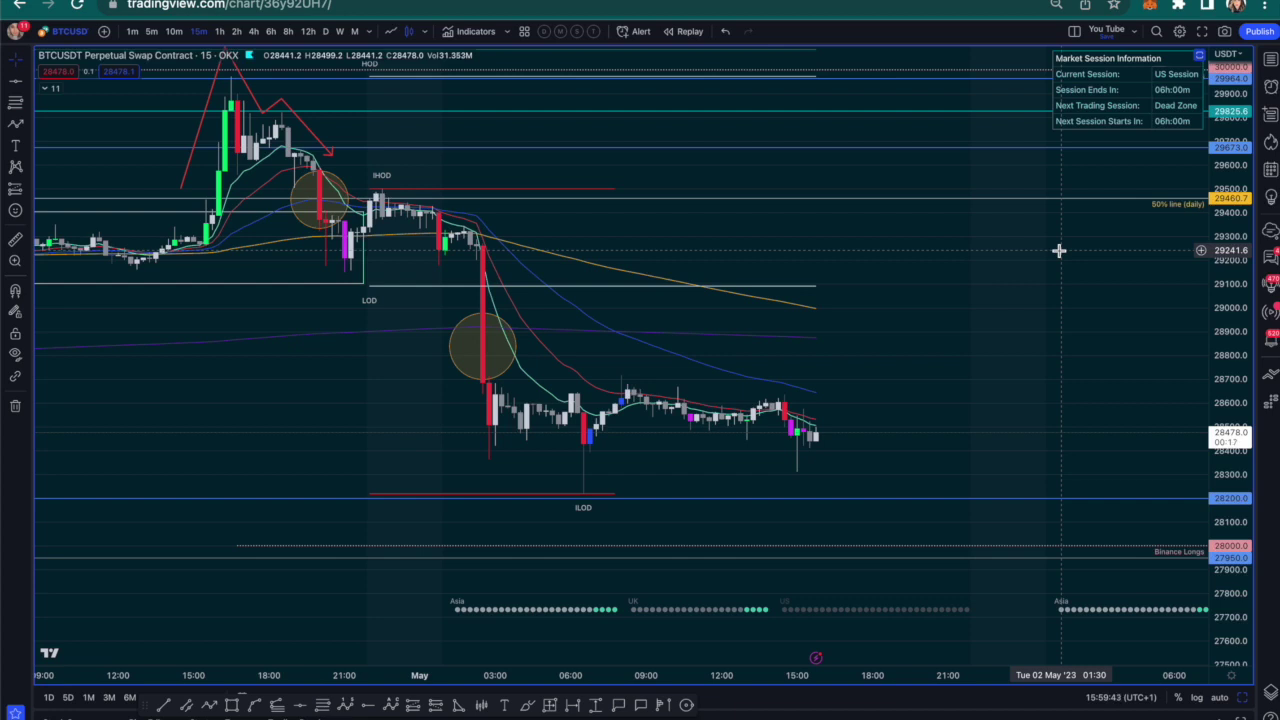
# - Show earlier days so the Weekend Trap box and Liquidation Level marks appear together
pyautogui.moveTo(898, 350); pyautogui.dragTo(914, 358)
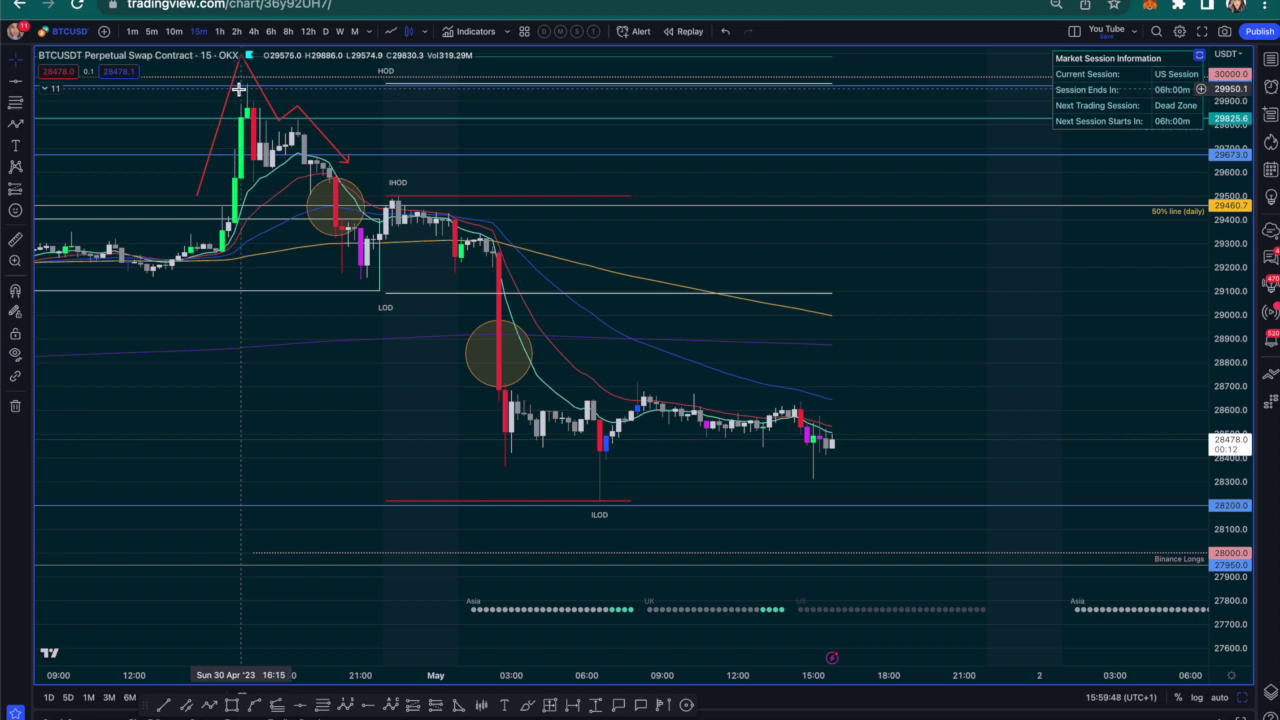
pyautogui.moveTo(234, 329); pyautogui.dragTo(743, 351)
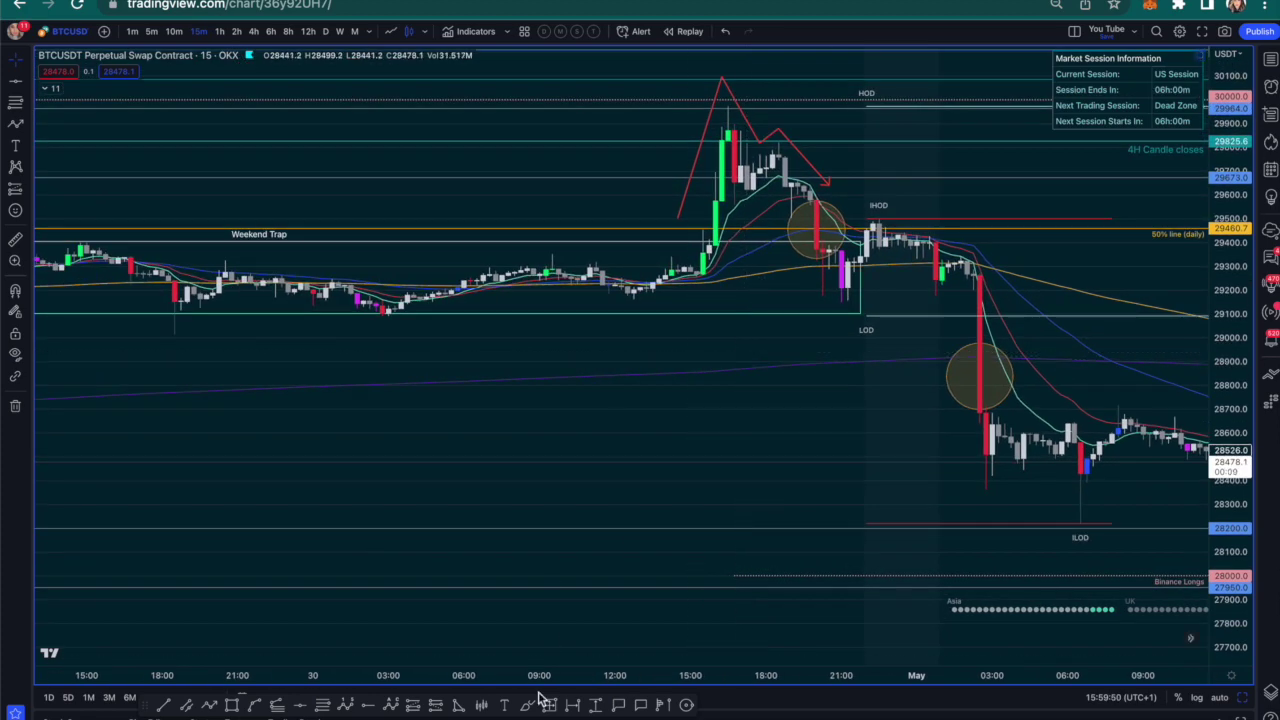
pyautogui.moveTo(467, 678); pyautogui.dragTo(929, 690)
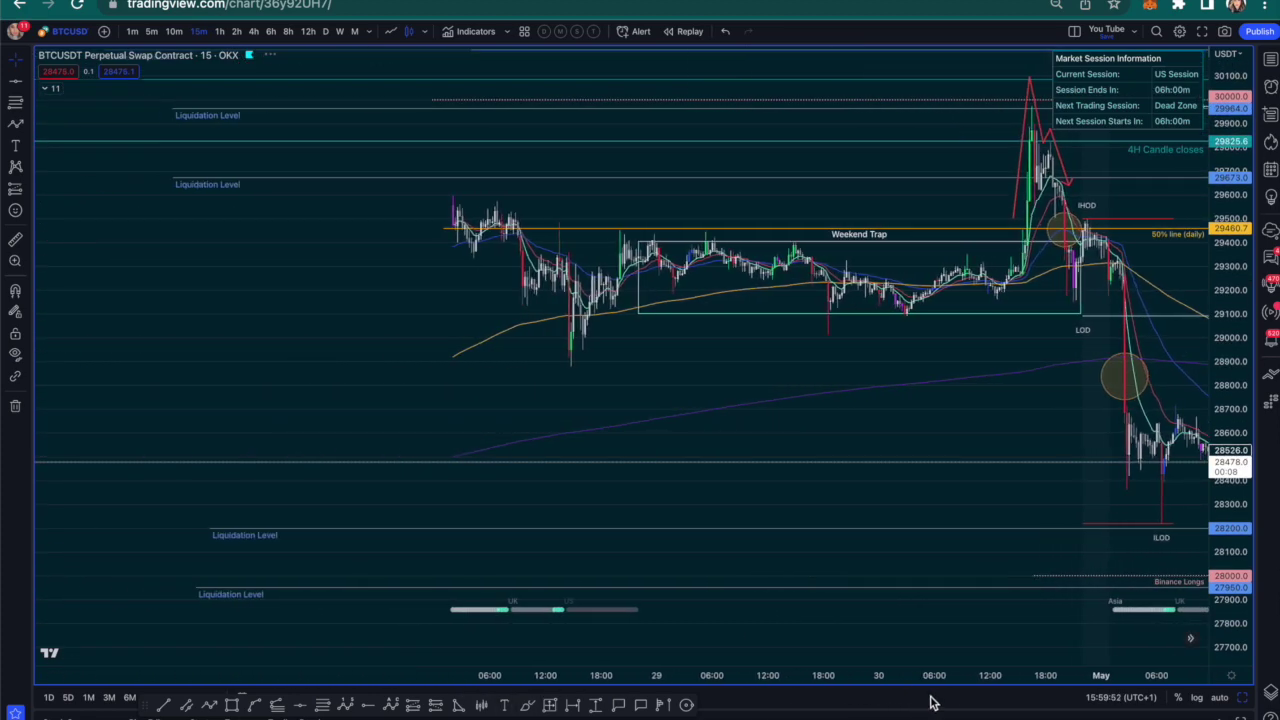
# - Switch to 1-hour candles, frame late April to 1 May, and anchor a trend line at the high
pyautogui.moveTo(1232, 195); pyautogui.dragTo(1230, 373)
pyautogui.click(220, 33)
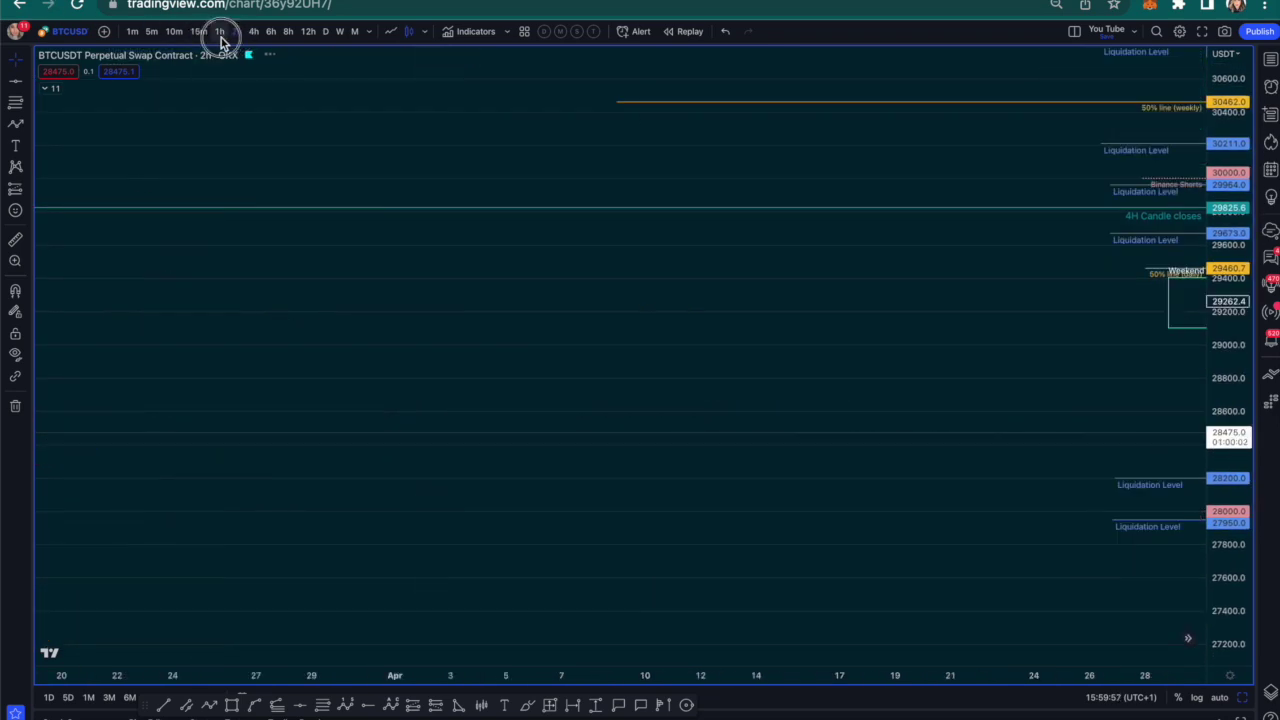
pyautogui.moveTo(803, 691); pyautogui.dragTo(400, 686)
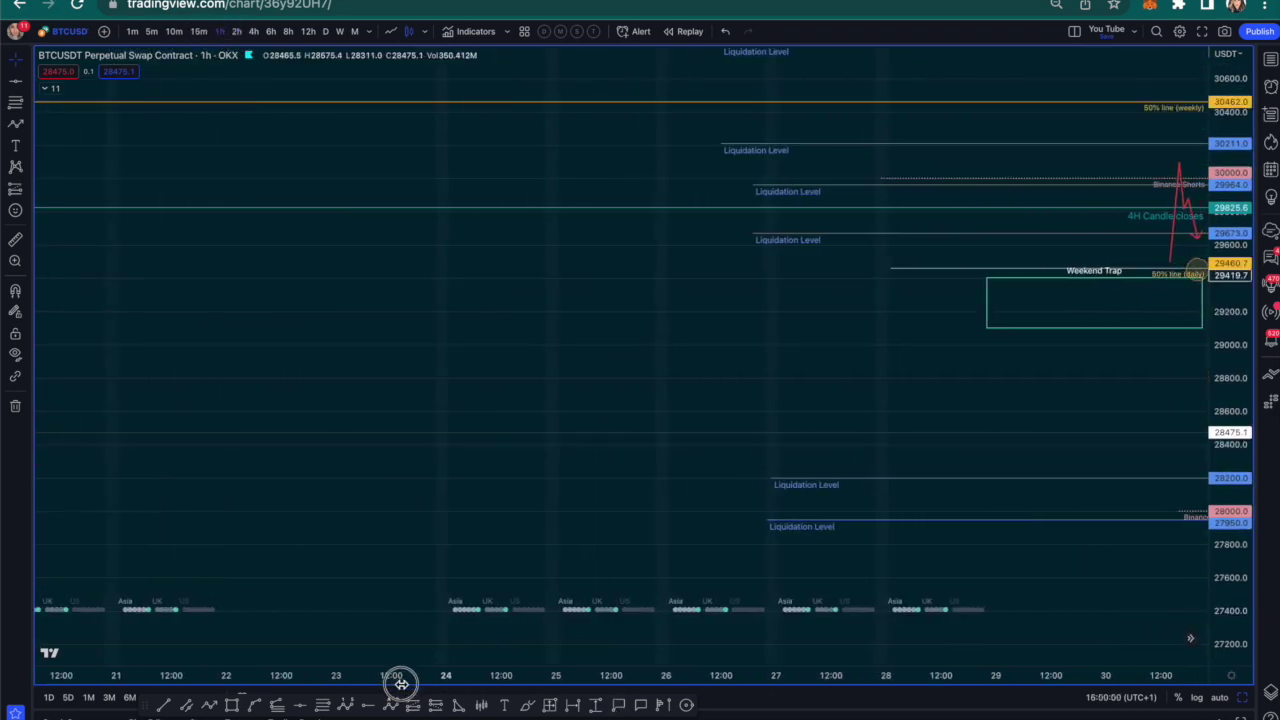
pyautogui.moveTo(1085, 352); pyautogui.dragTo(666, 334)
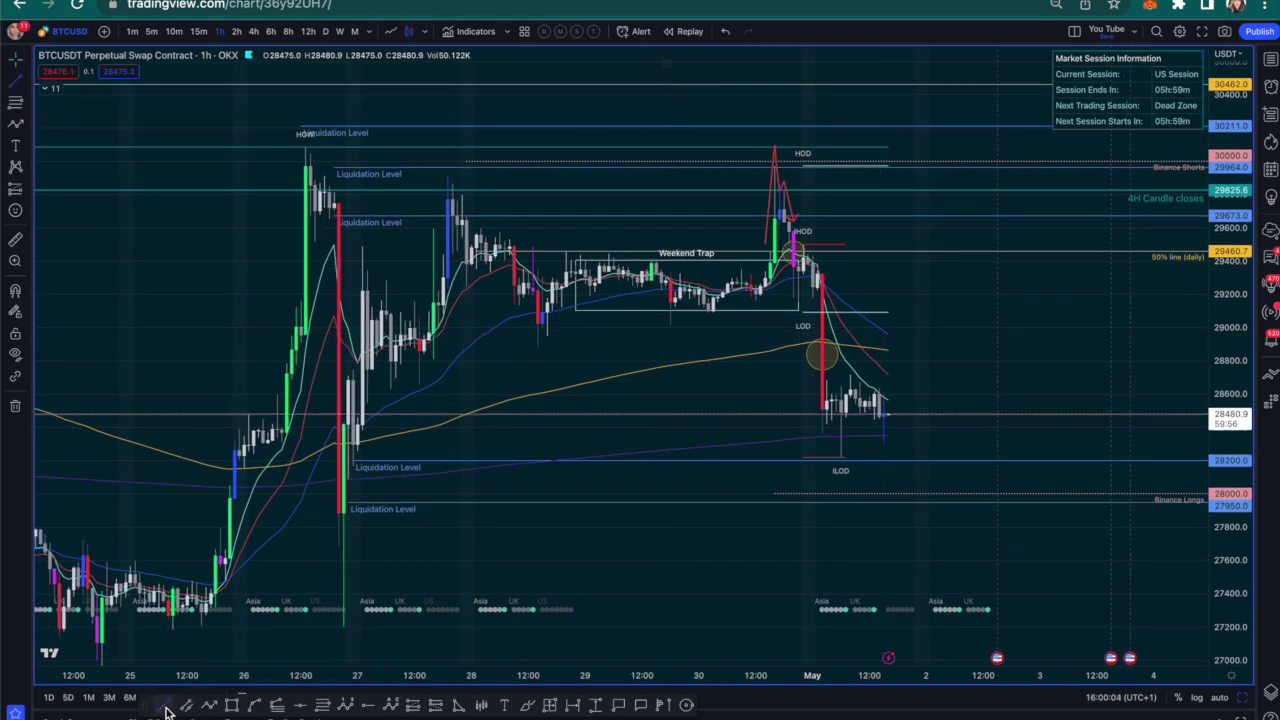
pyautogui.click(303, 147)
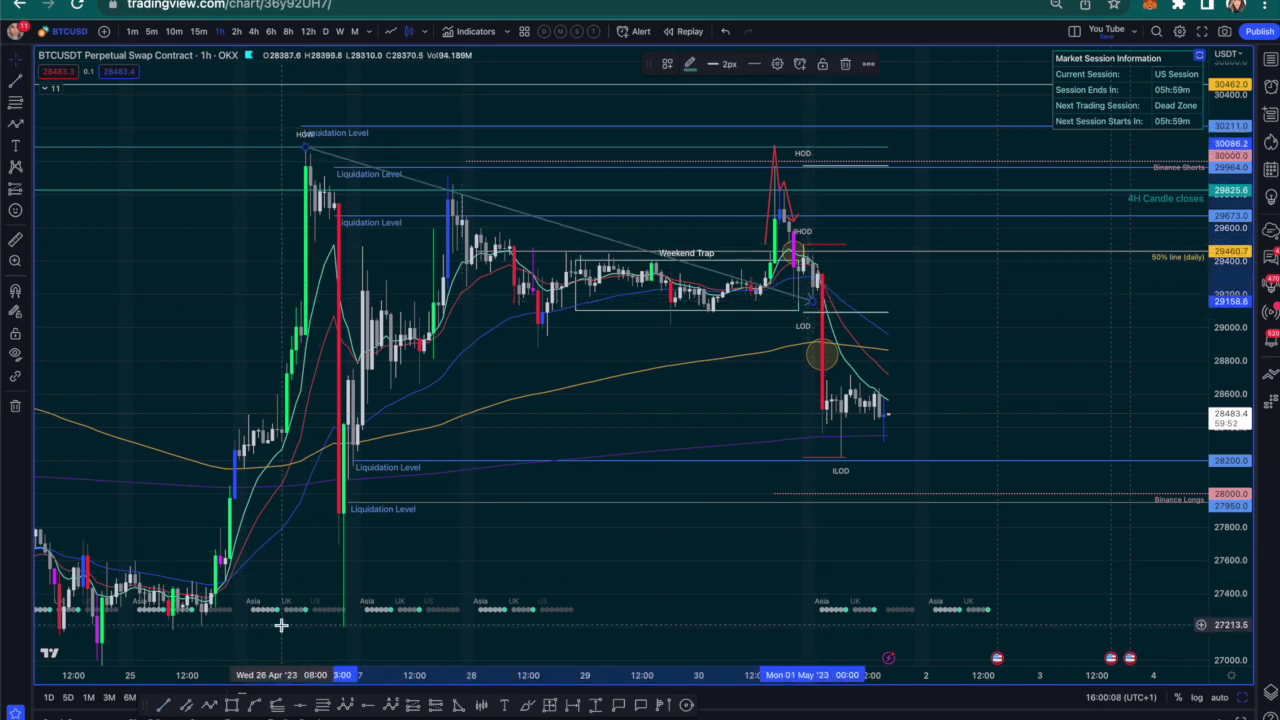
pyautogui.click(167, 706)
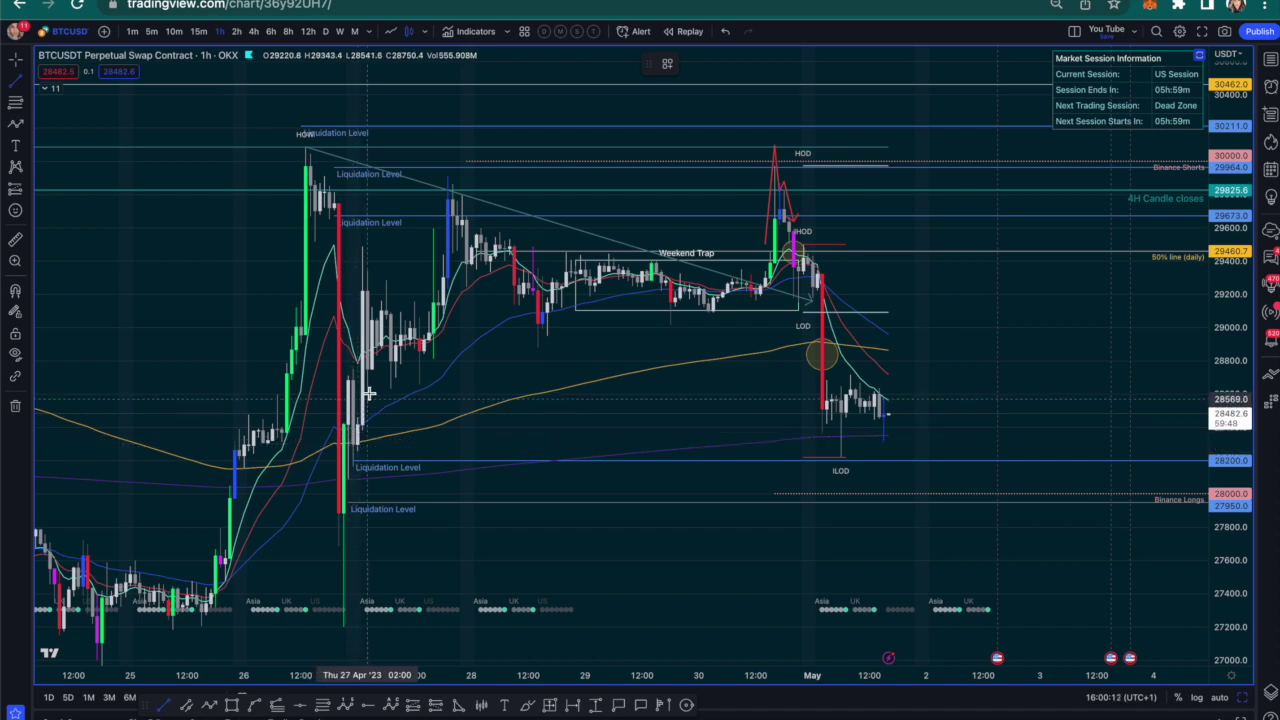
pyautogui.click(245, 413)
pyautogui.click(846, 286)
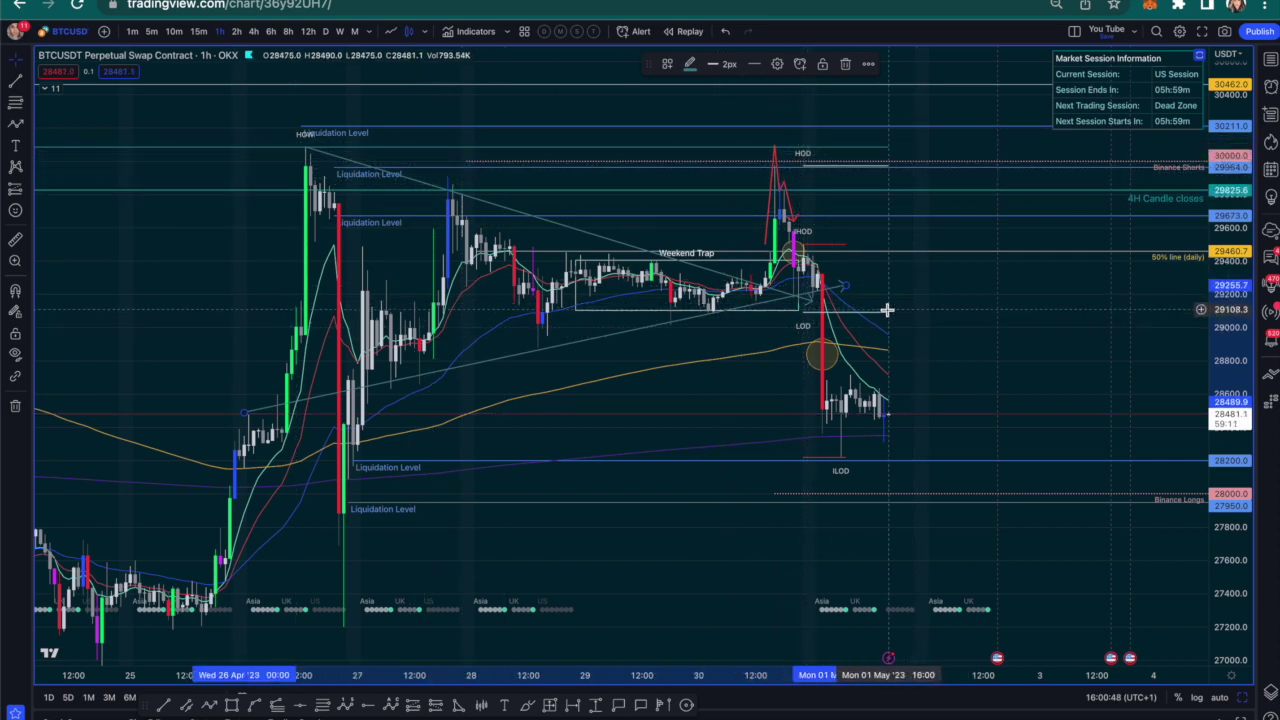
pyautogui.click(848, 290)
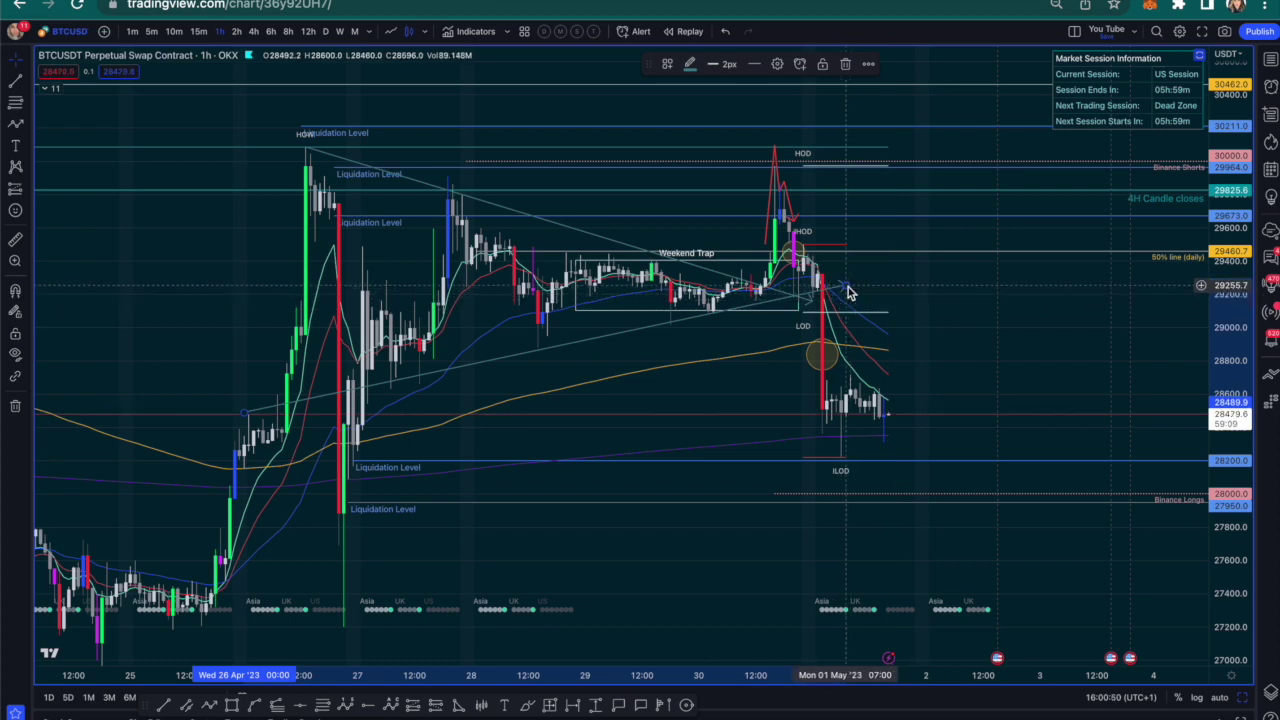
pyautogui.press('Escape')
pyautogui.click(810, 305)
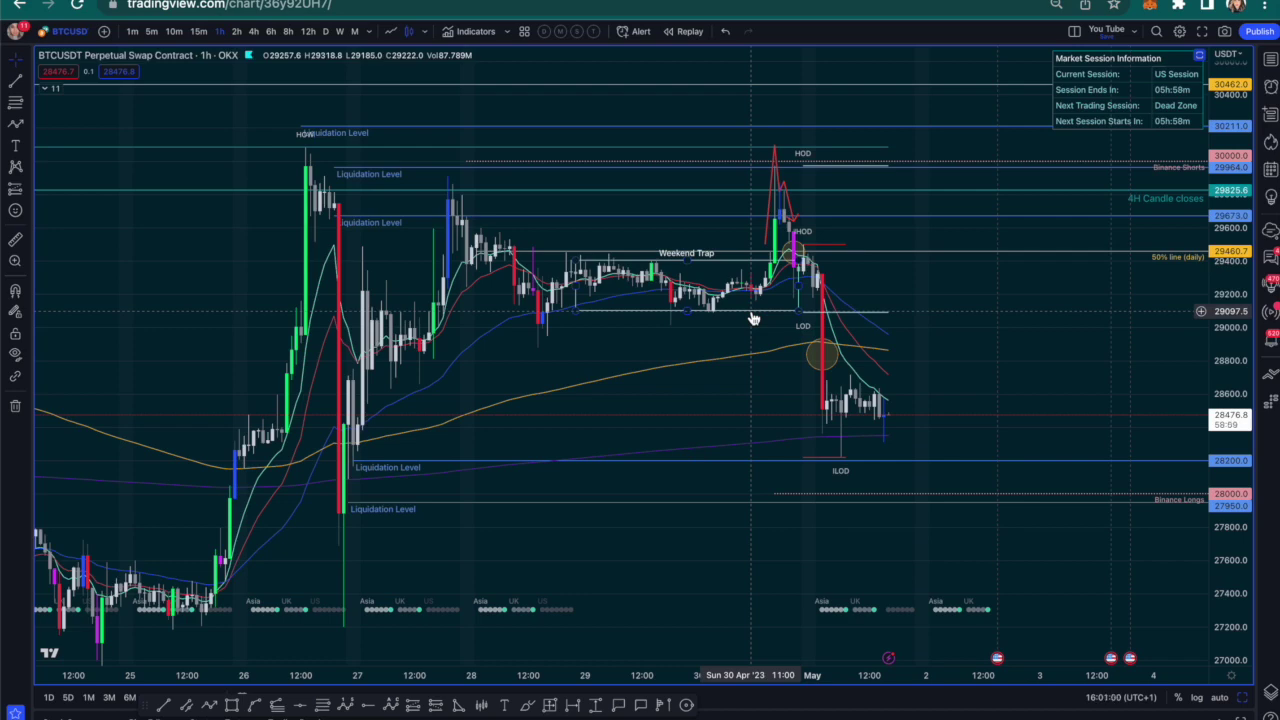
pyautogui.moveTo(735, 336); pyautogui.dragTo(840, 347)
# - Switch to 15-minute candles and compress the time scale to span 29 April to 1 May
pyautogui.moveTo(893, 681); pyautogui.dragTo(800, 686)
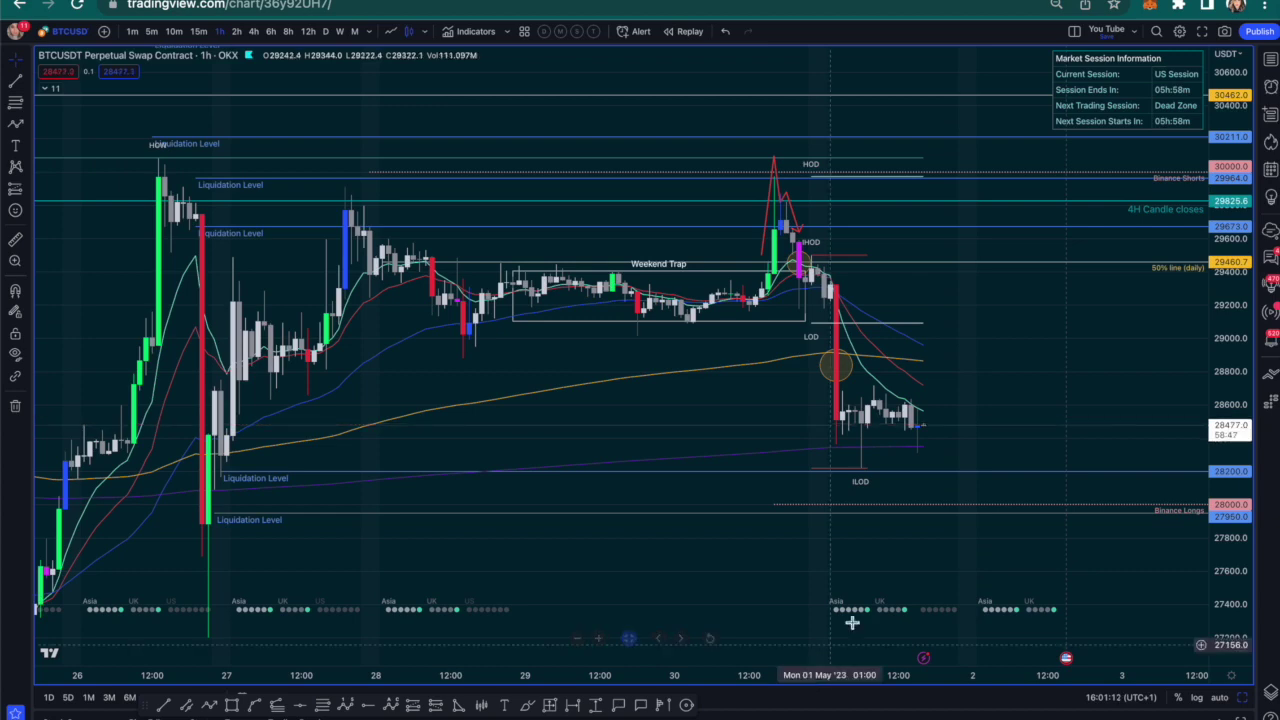
pyautogui.moveTo(1006, 354); pyautogui.dragTo(1050, 350)
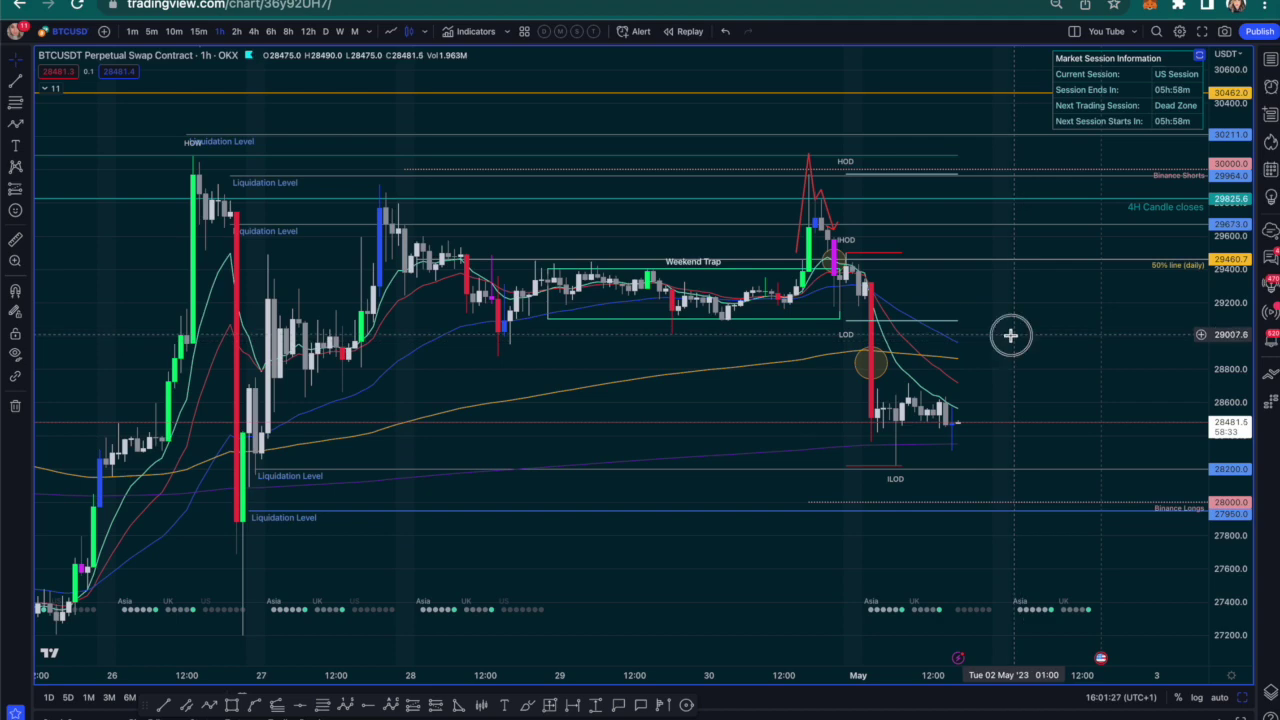
pyautogui.moveTo(1009, 334); pyautogui.dragTo(1036, 336)
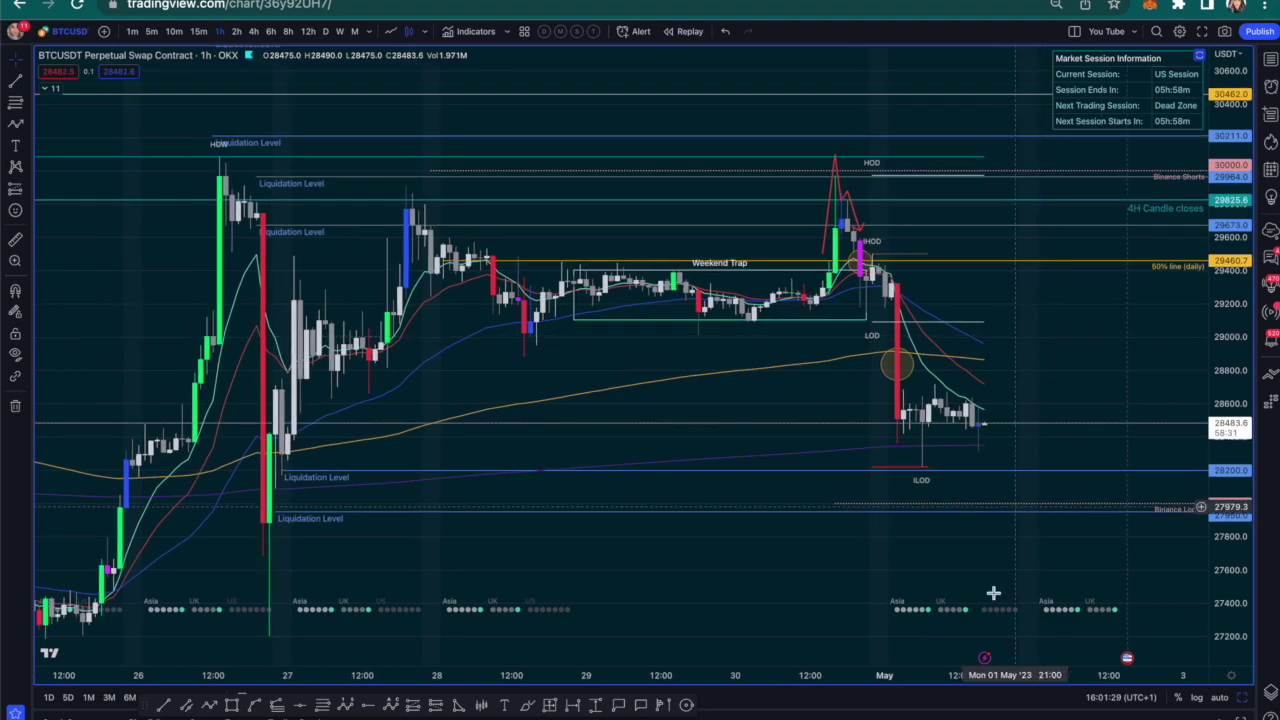
pyautogui.click(198, 31)
pyautogui.moveTo(466, 676); pyautogui.dragTo(679, 710)
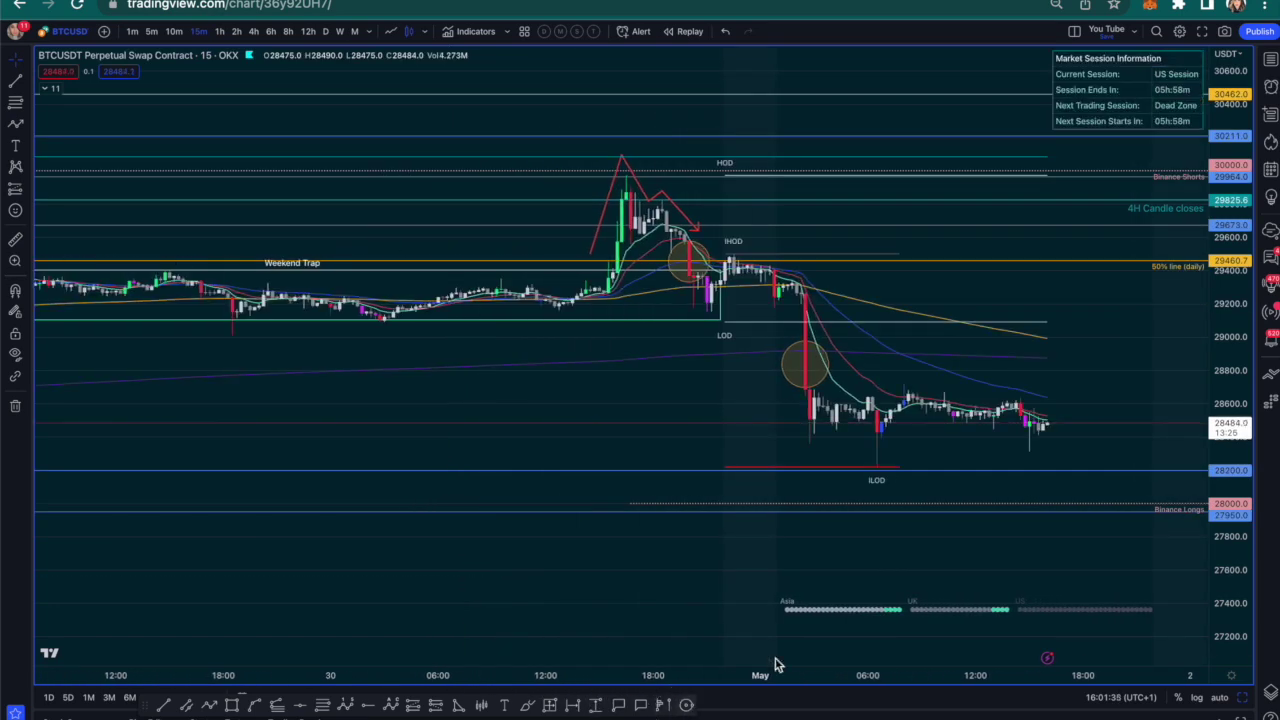
# - Delete the stray horizontal level from the 15-minute BTCUSDT chart
pyautogui.moveTo(1114, 391); pyautogui.dragTo(923, 369)
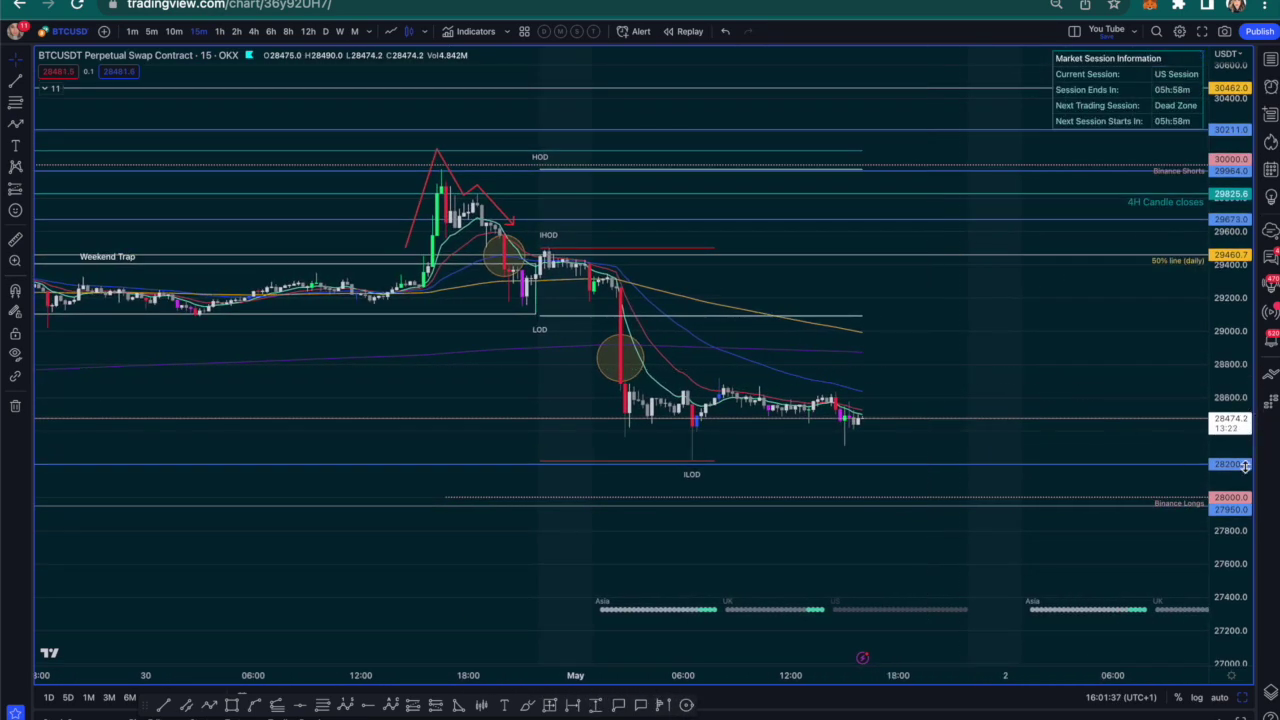
pyautogui.moveTo(1245, 466); pyautogui.dragTo(1243, 430)
pyautogui.click(509, 296)
pyautogui.press('Delete')
# - Reframe the chart to show price near 28,440, above the 28,200 ILOD level
pyautogui.moveTo(903, 277); pyautogui.dragTo(878, 317)
pyautogui.moveTo(1224, 306); pyautogui.dragTo(1223, 351)
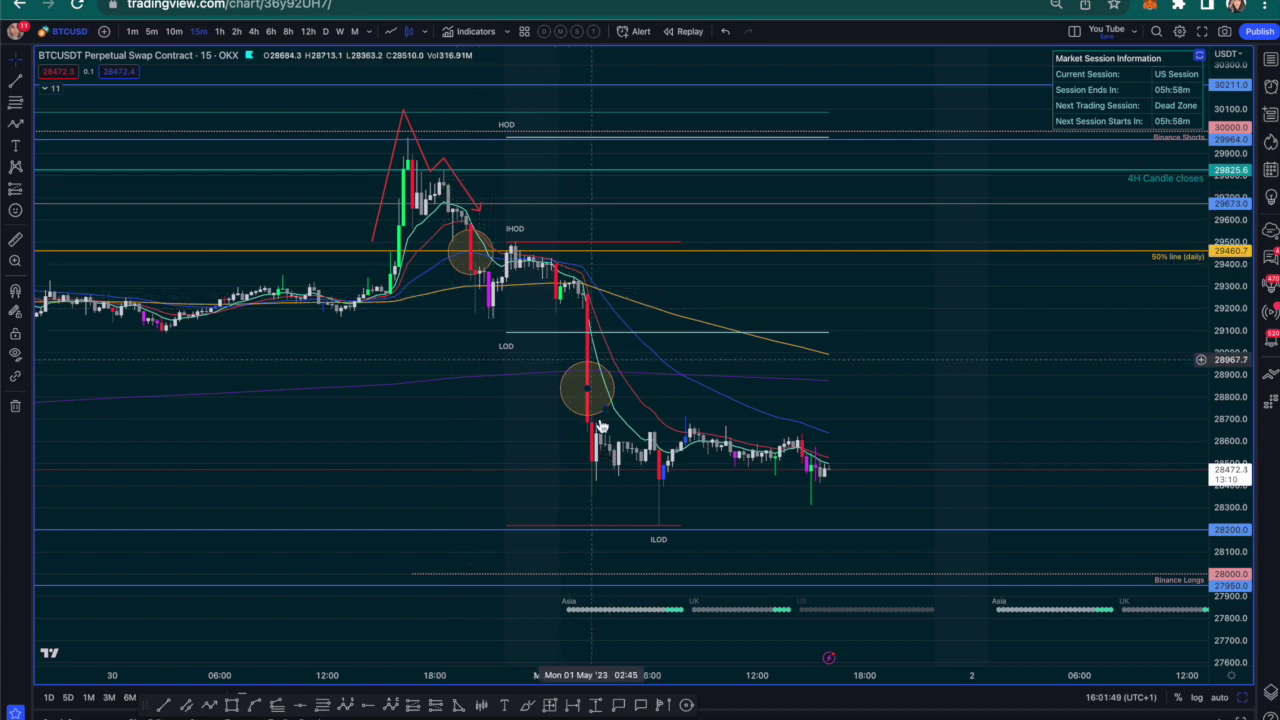
pyautogui.click(986, 362)
pyautogui.moveTo(986, 362); pyautogui.dragTo(989, 309)
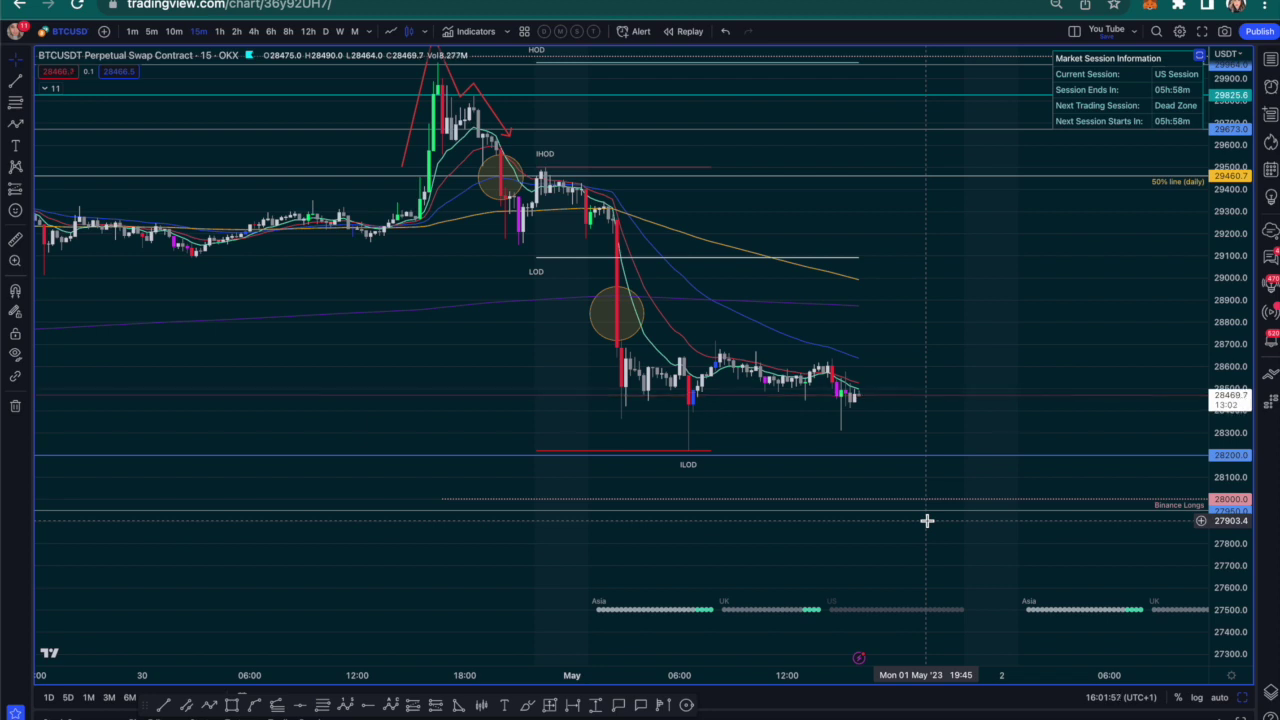
pyautogui.moveTo(994, 306); pyautogui.dragTo(932, 306)
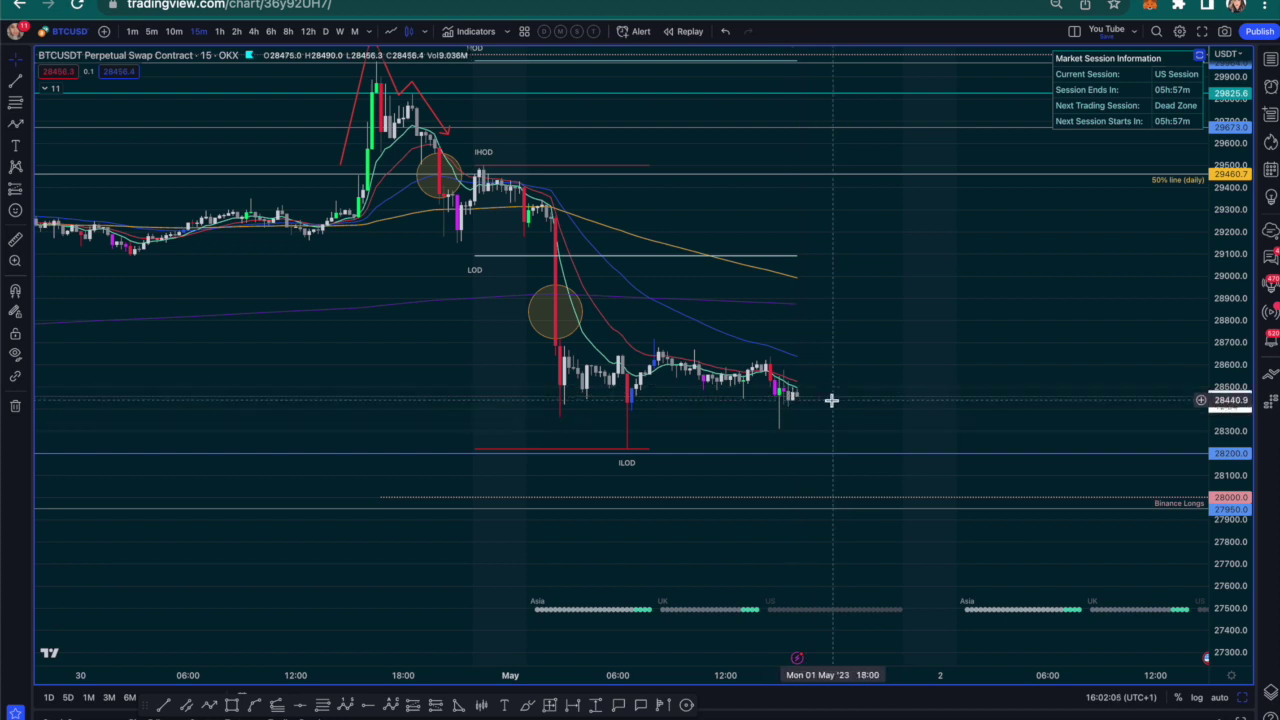
pyautogui.click(232, 705)
pyautogui.click(607, 449)
pyautogui.click(990, 429)
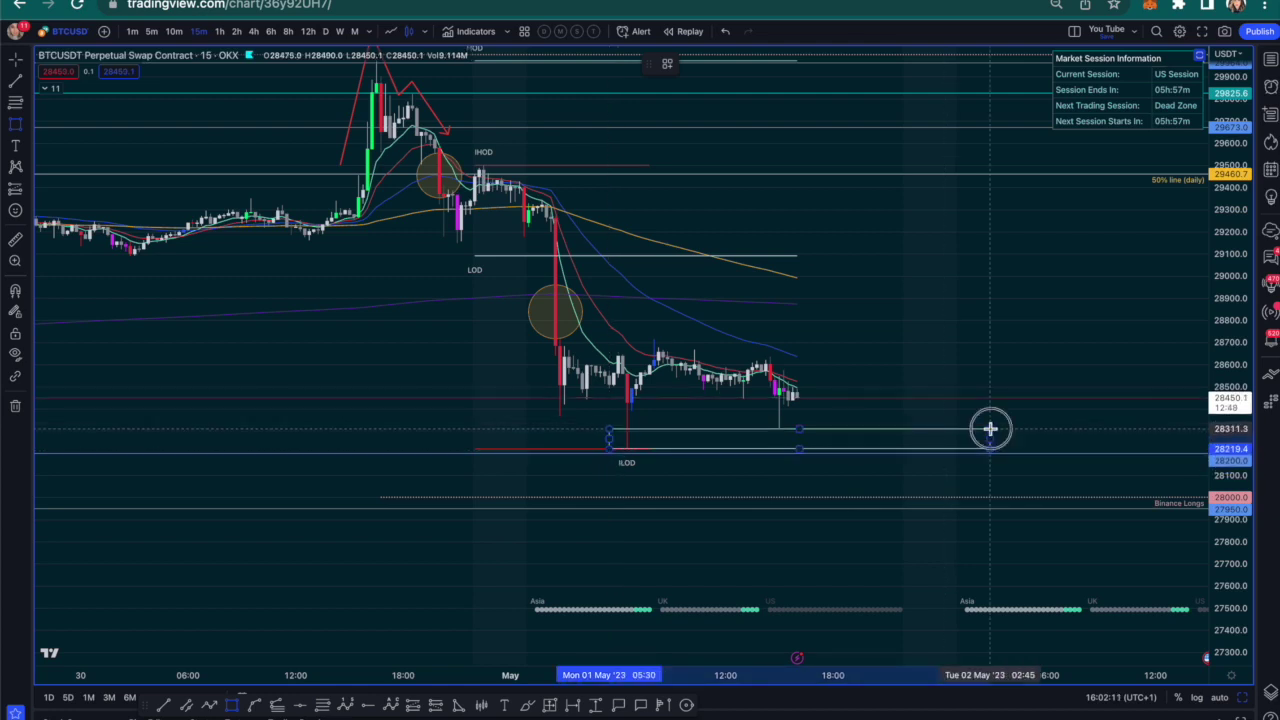
pyautogui.click(667, 63)
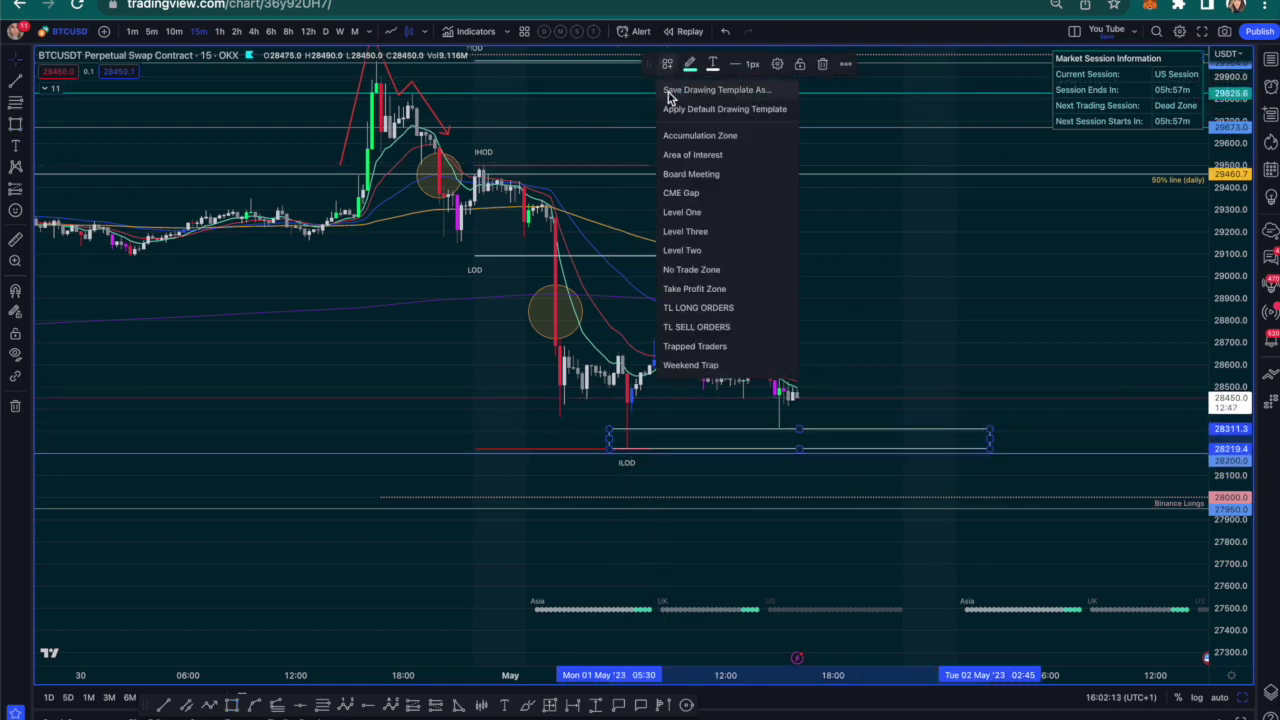
pyautogui.click(676, 156)
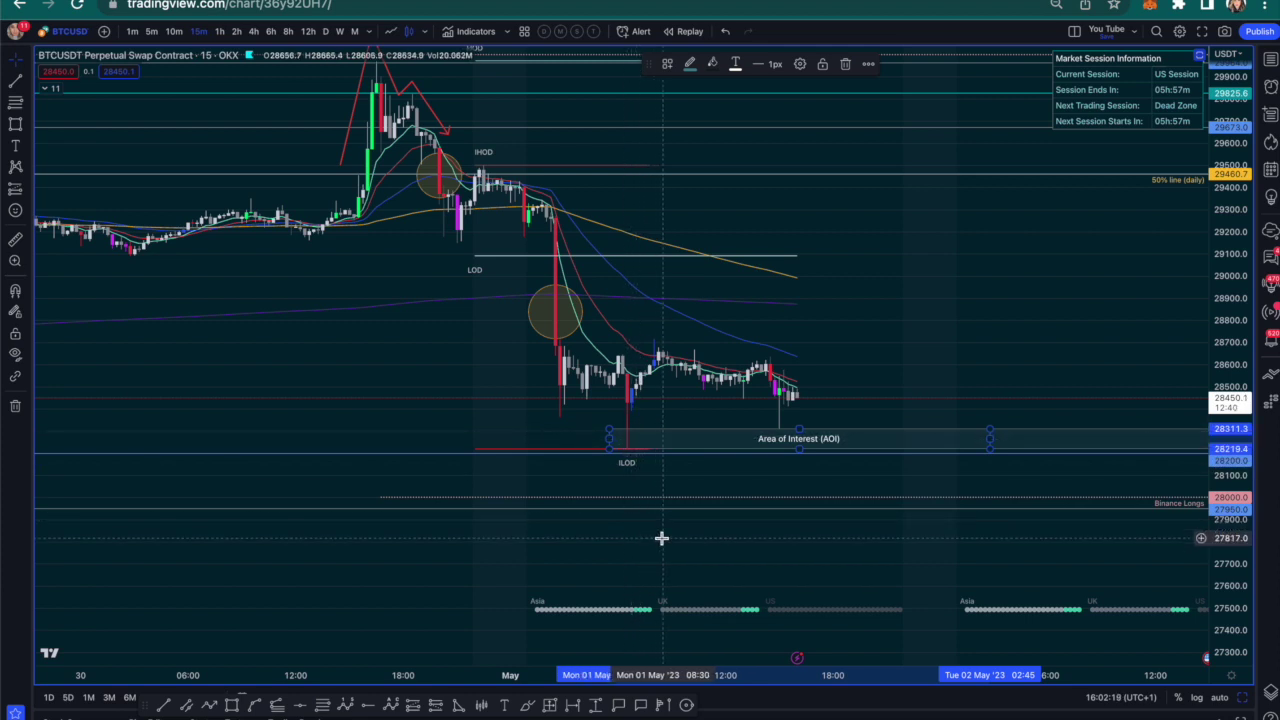
pyautogui.press('Delete')
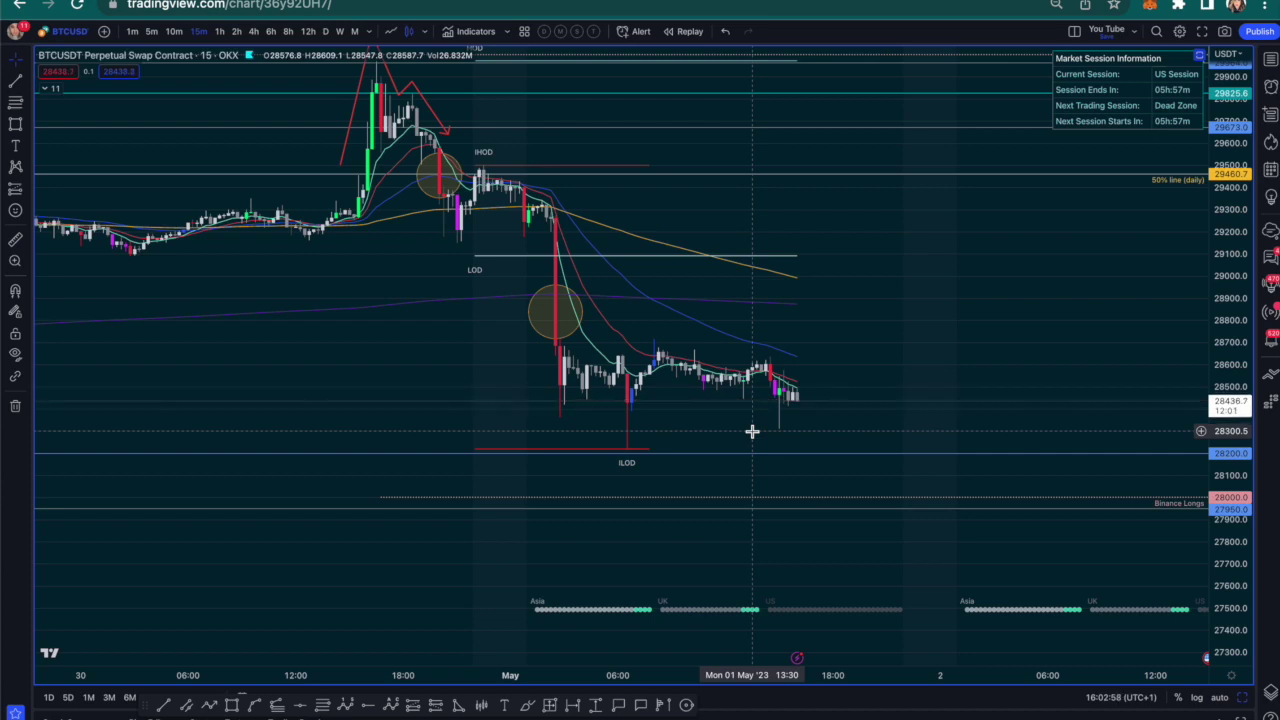
# - Fine-tune the chart view, then bring up Forex Factory's Apr 30 – May 6 calendar
pyautogui.moveTo(829, 251); pyautogui.dragTo(877, 306)
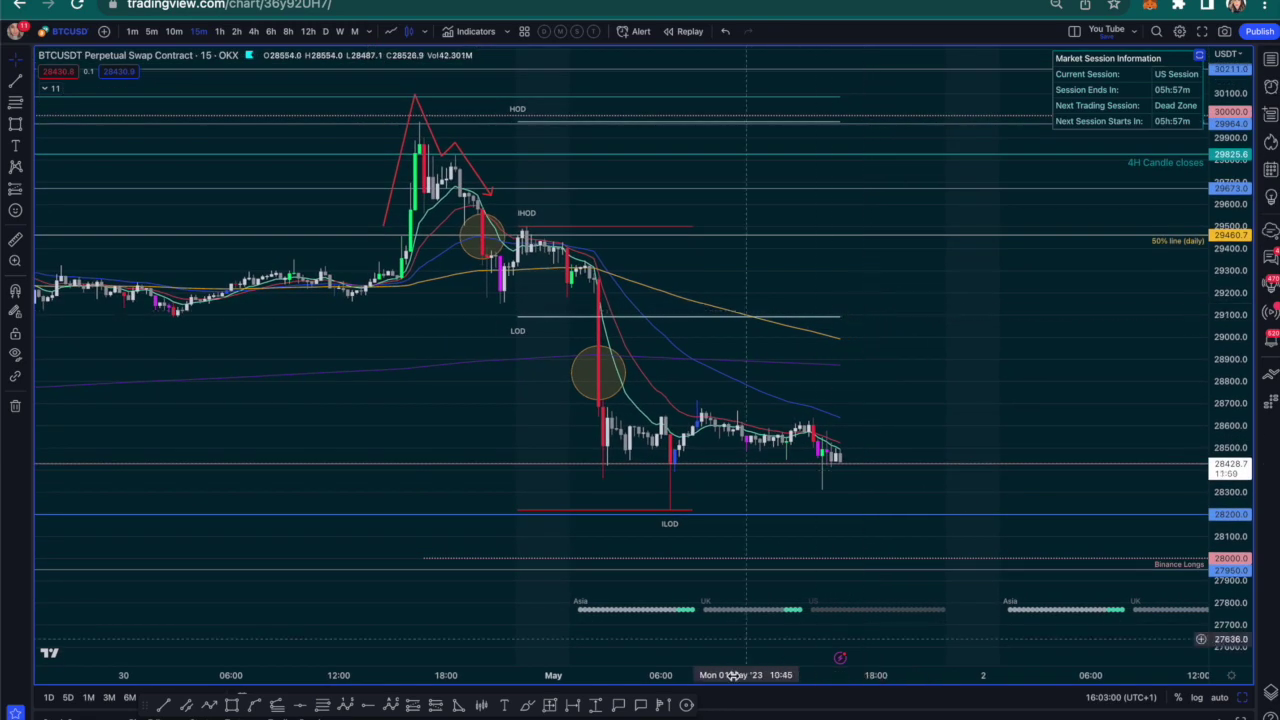
pyautogui.scroll(2, 734, 677)
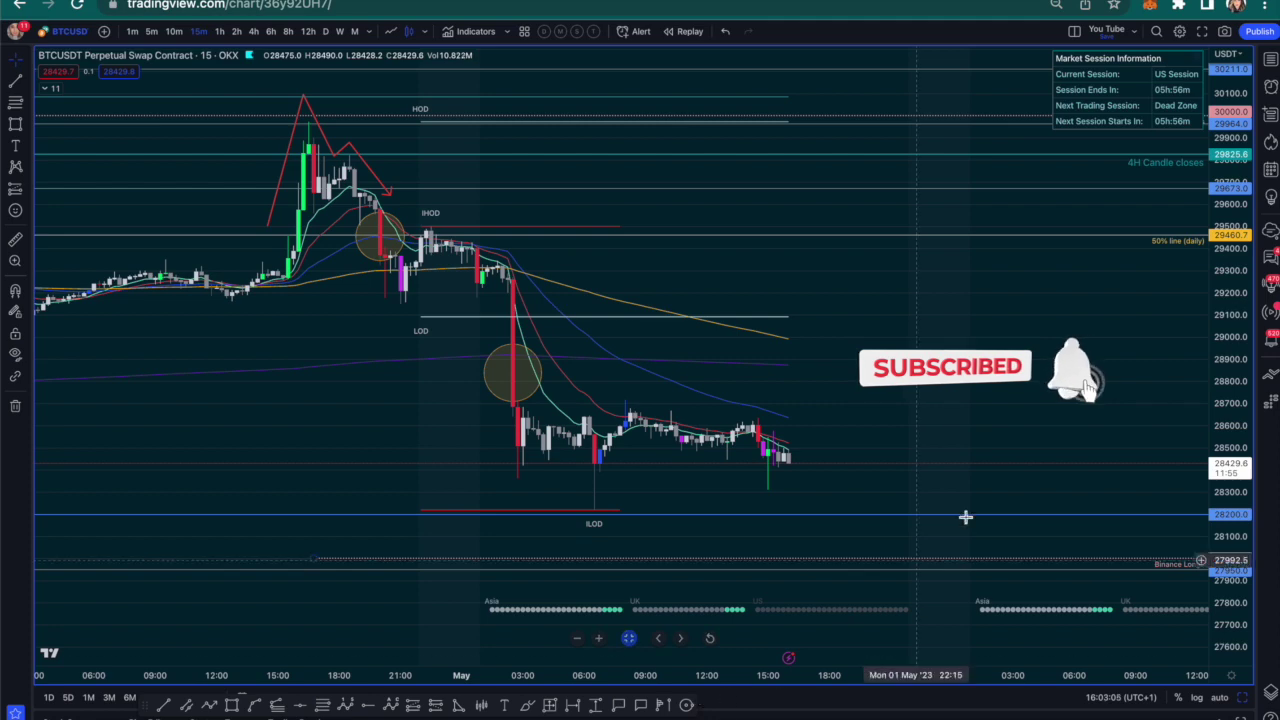
pyautogui.moveTo(925, 358); pyautogui.dragTo(966, 378)
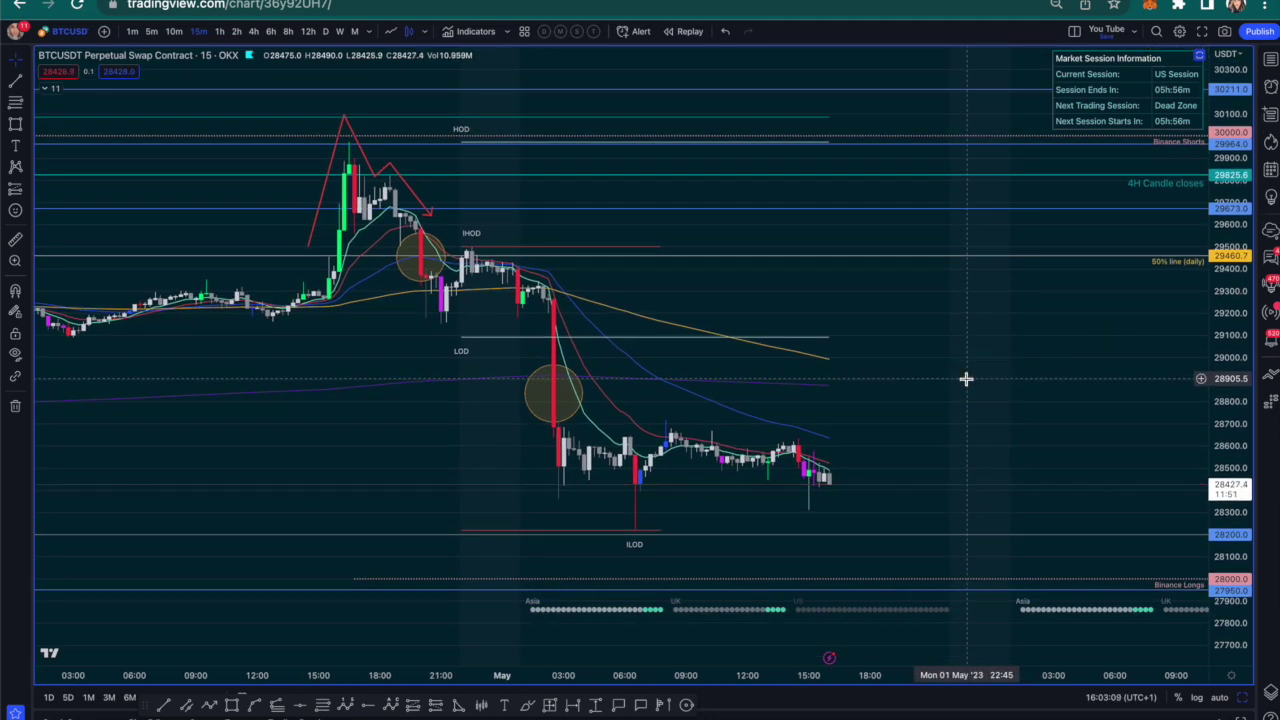
pyautogui.moveTo(966, 378); pyautogui.dragTo(973, 360)
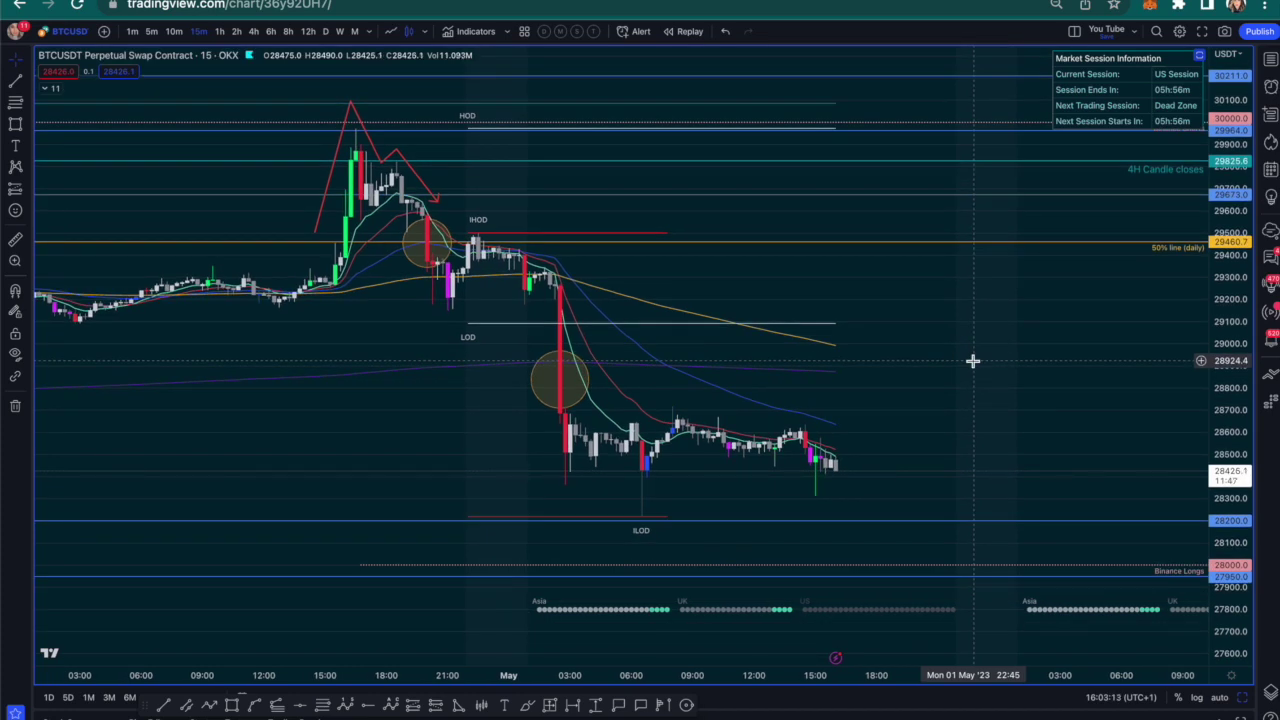
pyautogui.moveTo(973, 360); pyautogui.dragTo(983, 375)
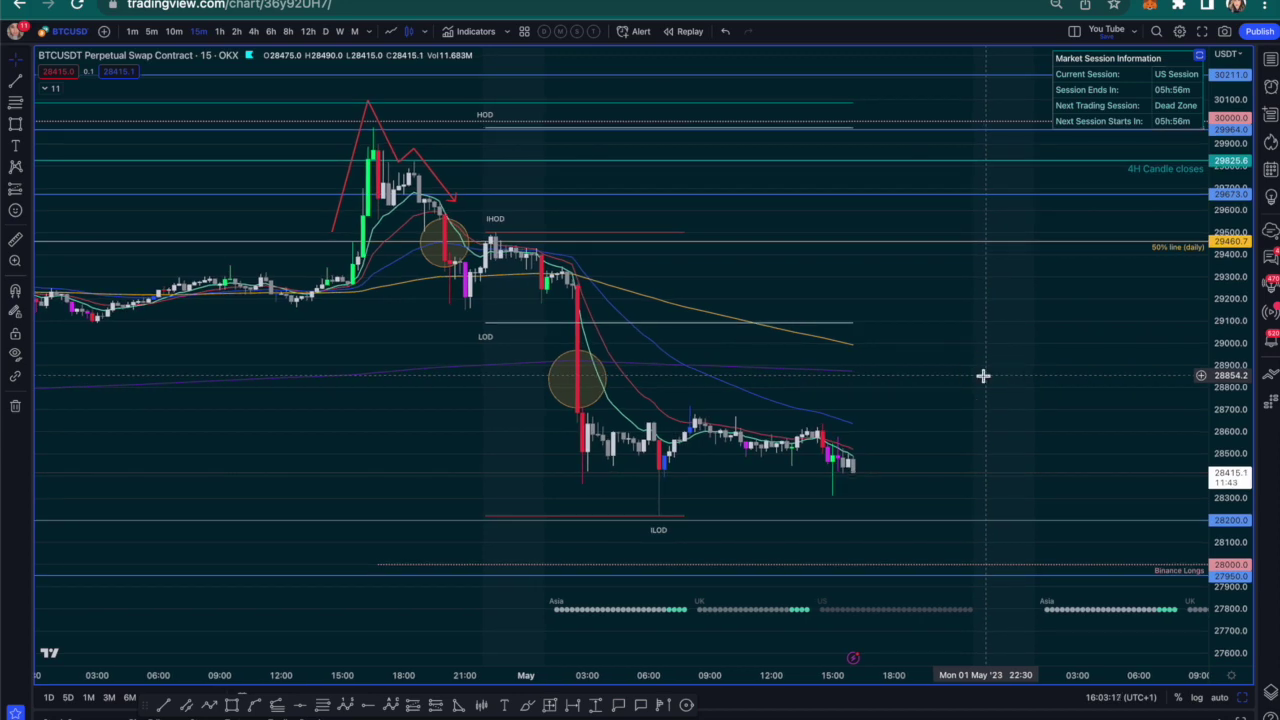
pyautogui.click(805, 2)
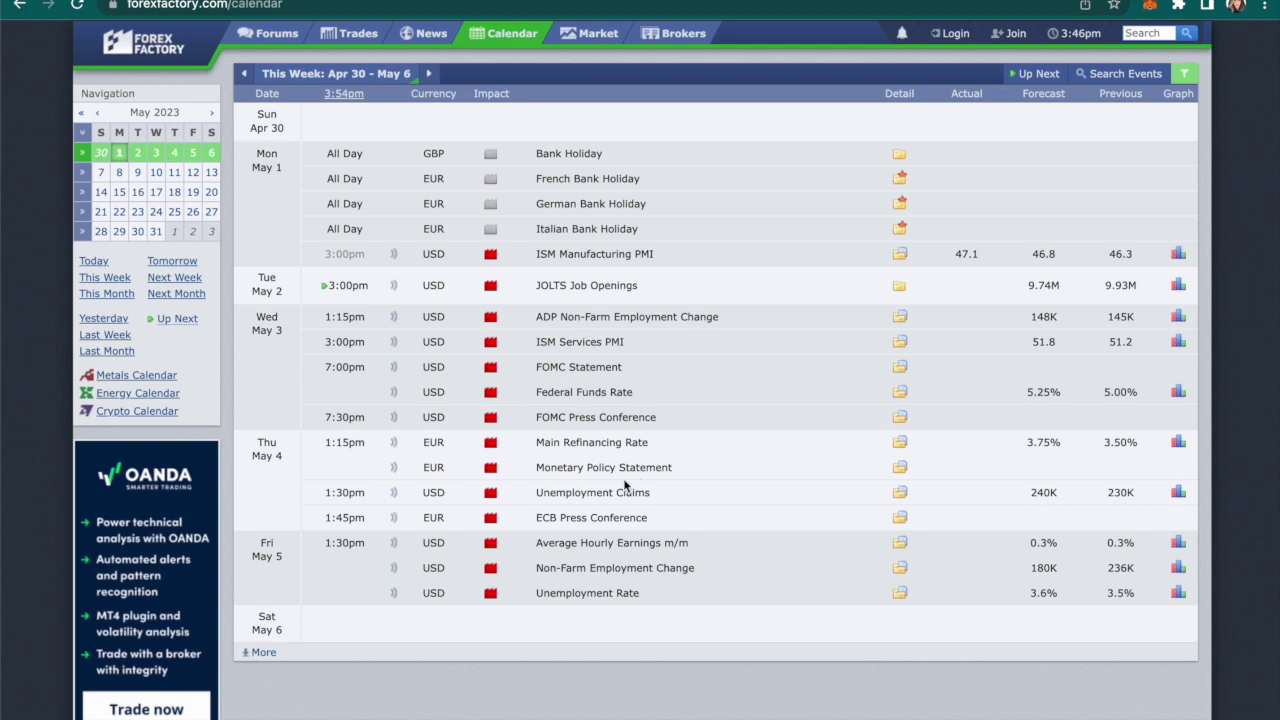
# - Switch to Hyblock Capital's BTCUSDT Binance liquidation-levels chart
pyautogui.click(626, 2)
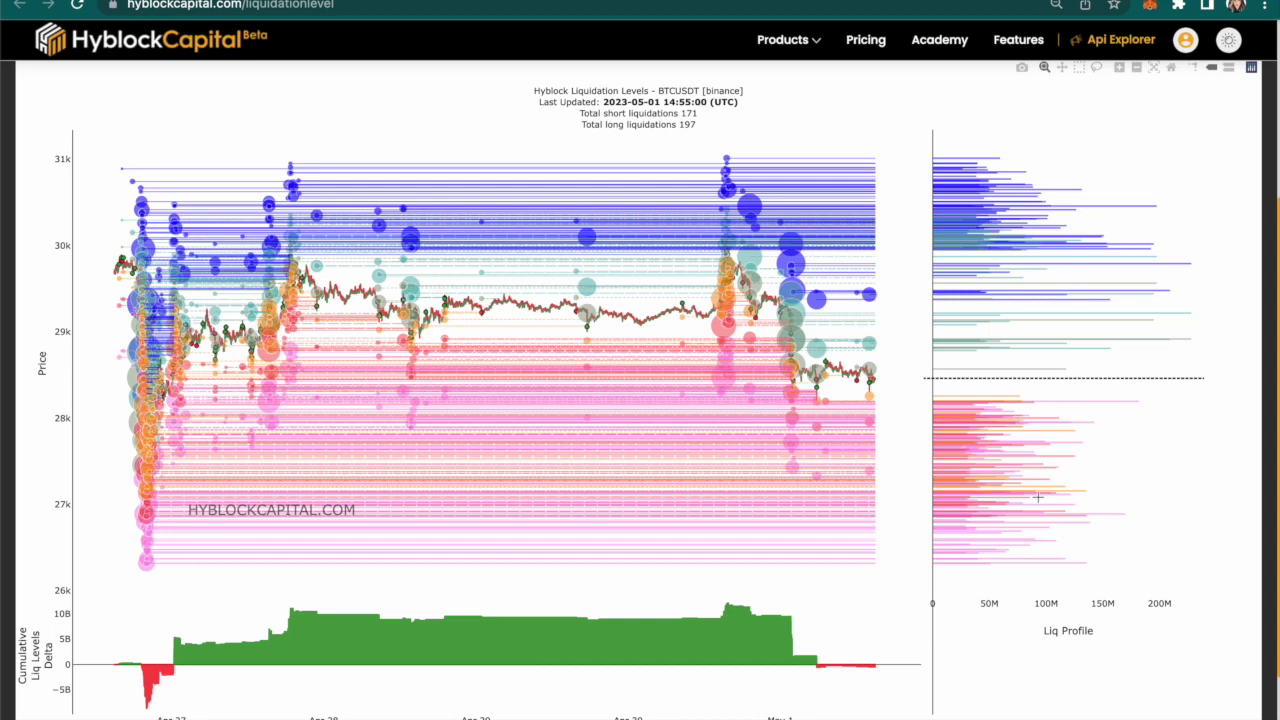
# - Expand the TradingLite heatmap's price axis to show more rows, then return to TradingView
pyautogui.hotkey('ctrl', 'Tab')
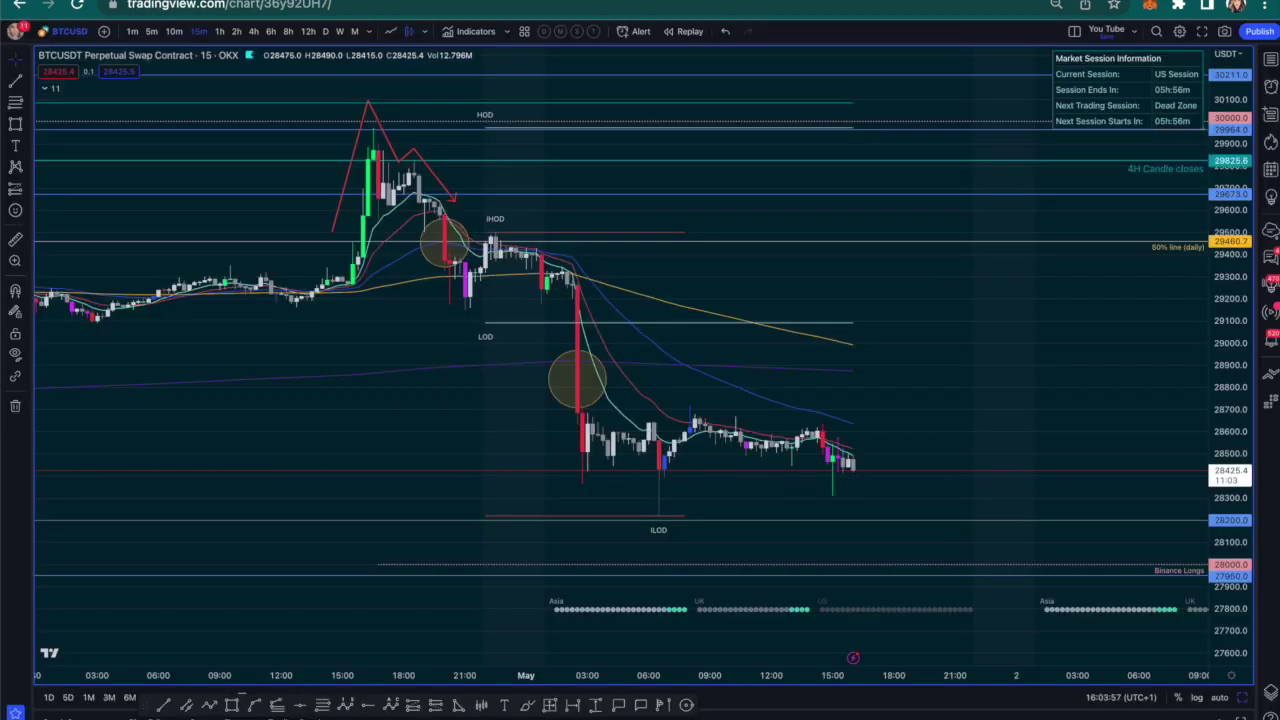
pyautogui.hotkey('ctrl', 'Tab')
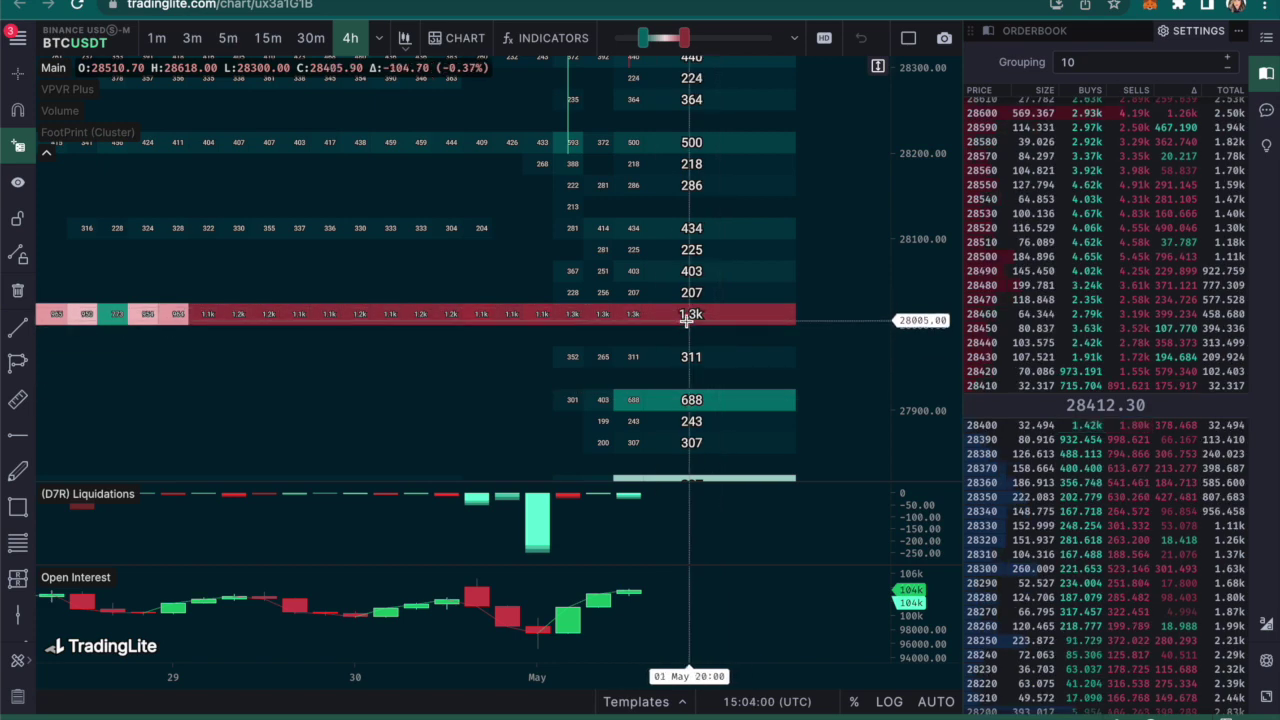
pyautogui.moveTo(923, 209); pyautogui.dragTo(923, 371)
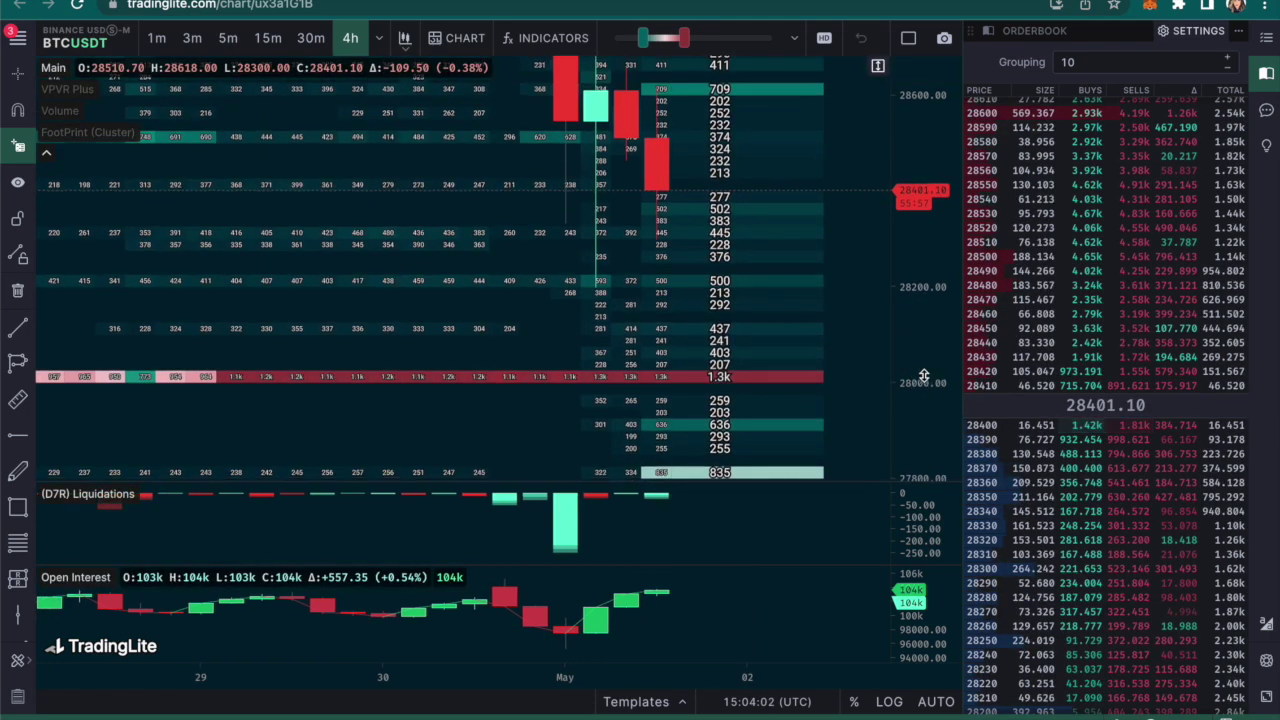
pyautogui.hotkey('ctrl', 'shift', 'Tab')
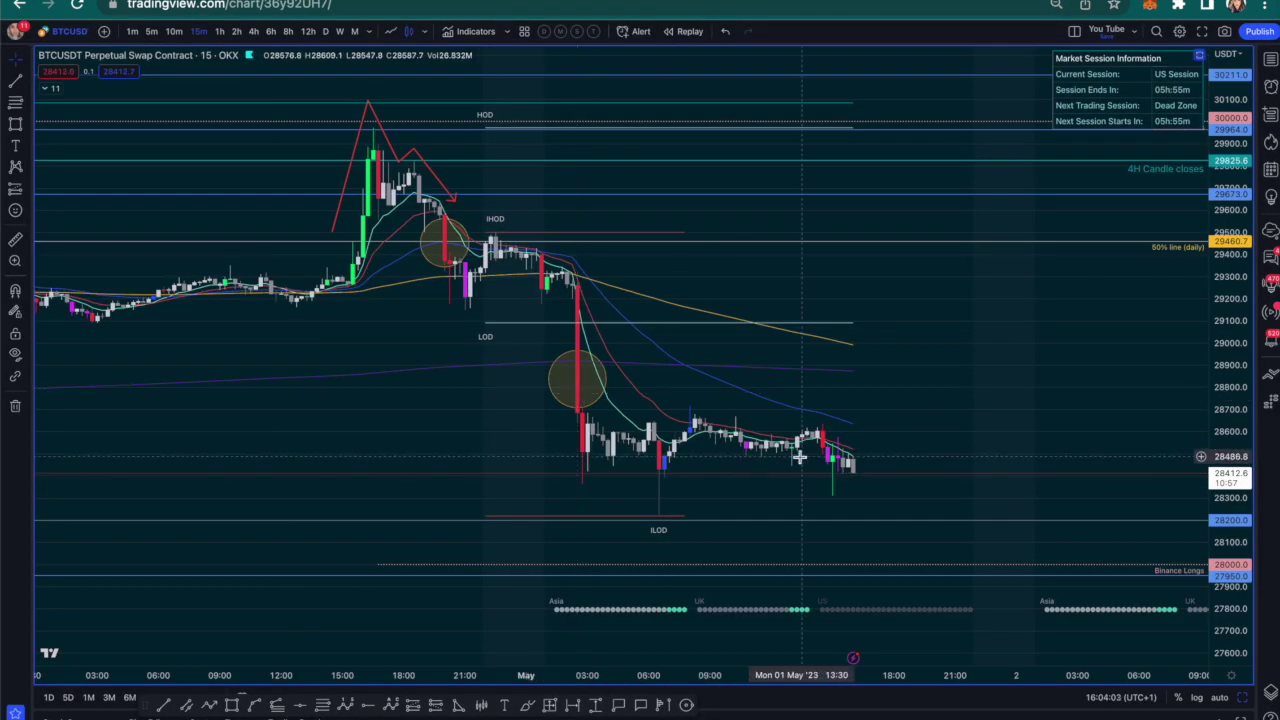
pyautogui.moveTo(910, 437); pyautogui.dragTo(903, 383)
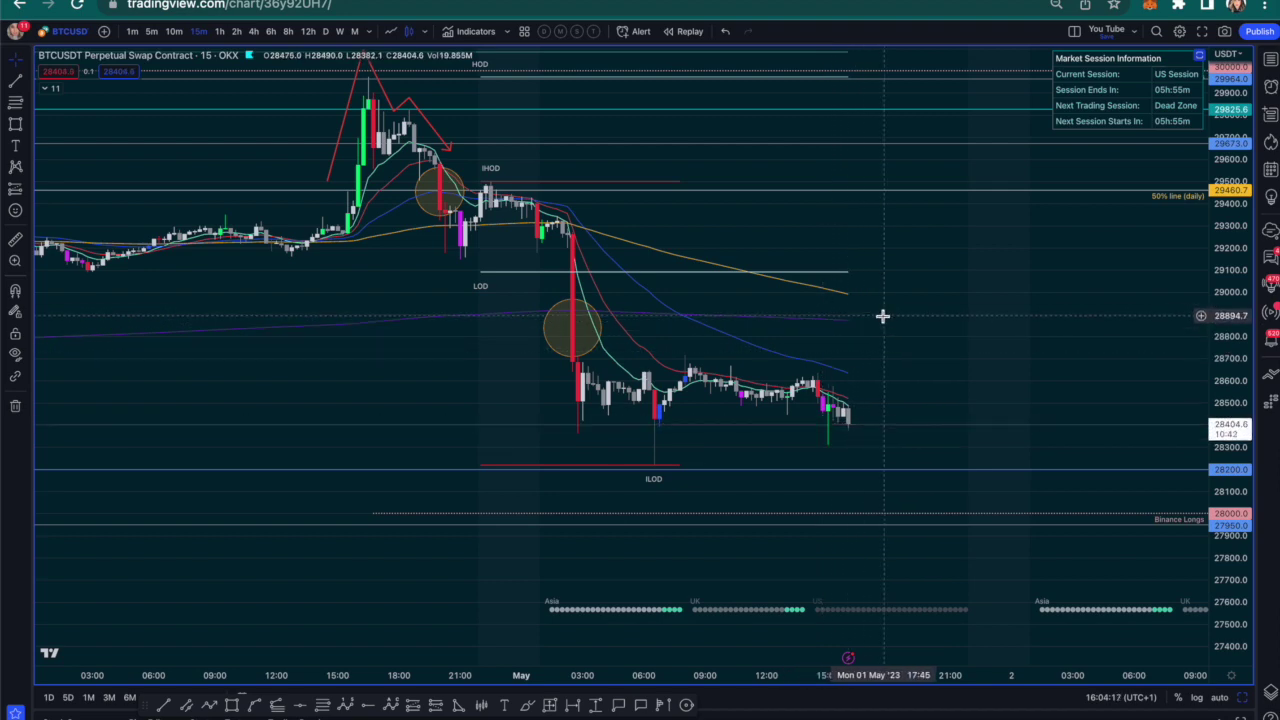
pyautogui.moveTo(850, 338); pyautogui.dragTo(882, 403)
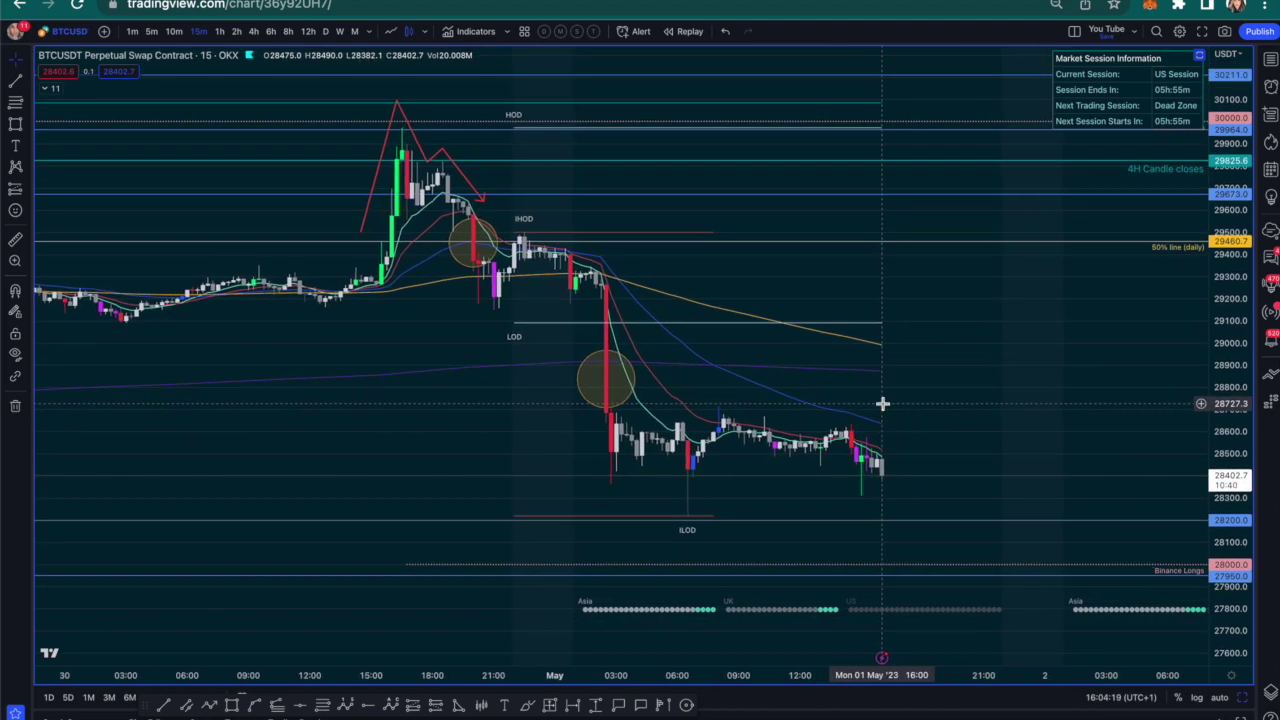